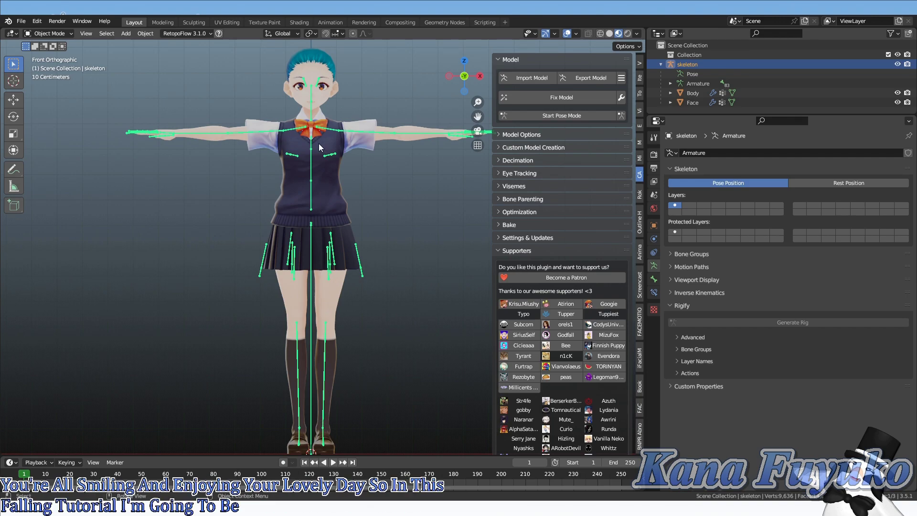
# Deselect the skeleton armature by clicking empty space in the 3D viewport.
pyautogui.click(395, 214)
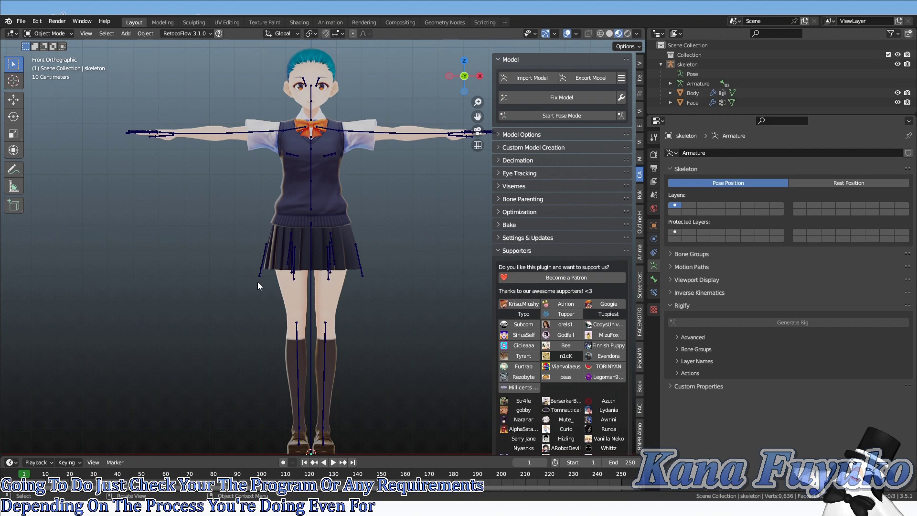
# Select the avatar's skeleton armature in the viewport.
pyautogui.click(257, 273)
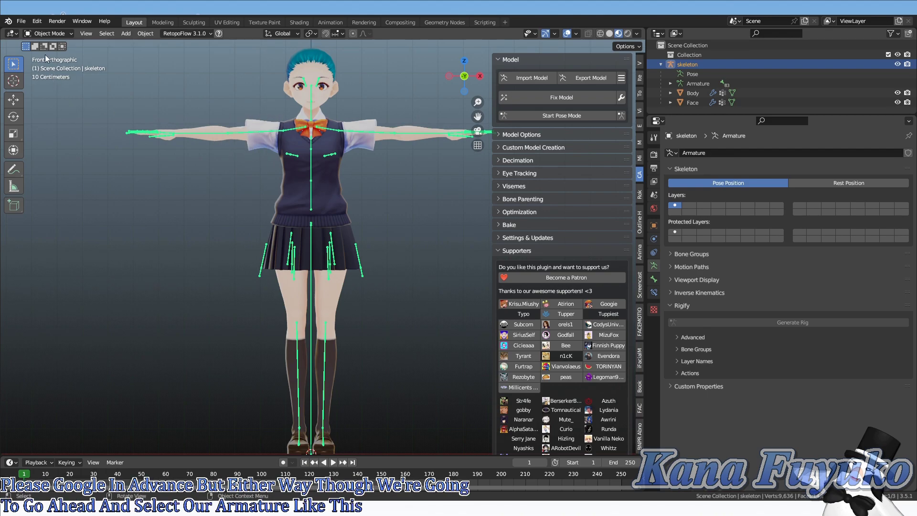
# Switch the armature into Pose Mode and set the viewport to the Front viewpoint.
pyautogui.click(61, 35)
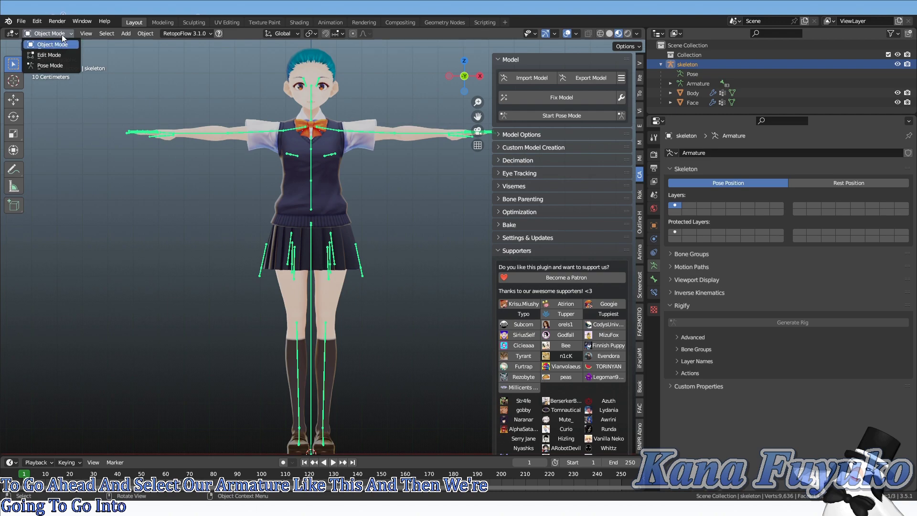
pyautogui.click(56, 64)
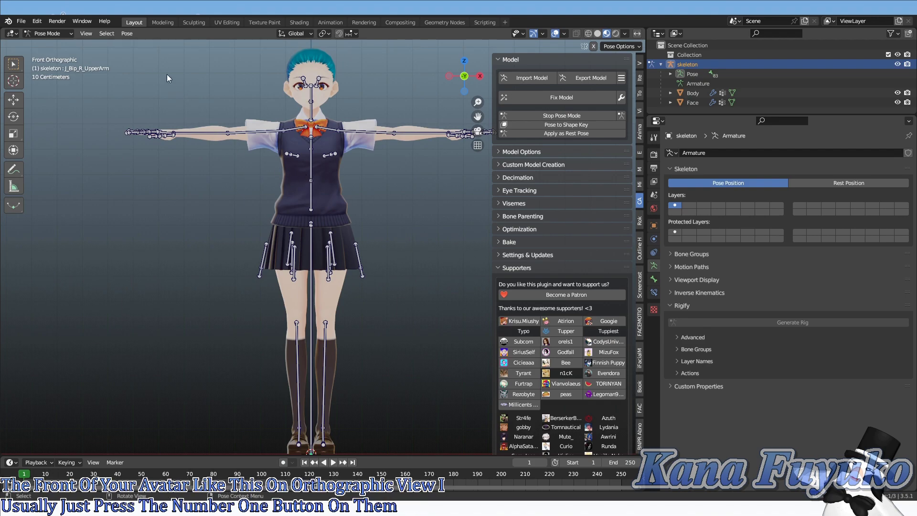
pyautogui.click(89, 34)
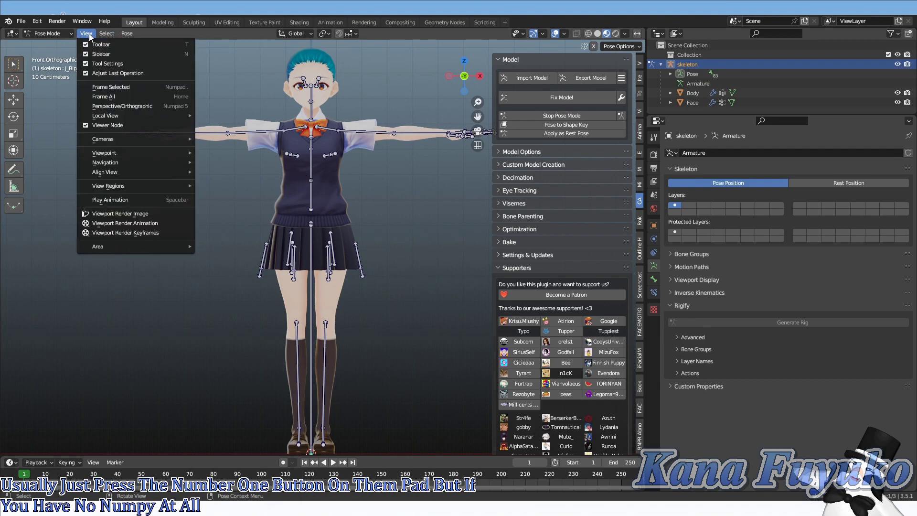
pyautogui.moveTo(125, 153)
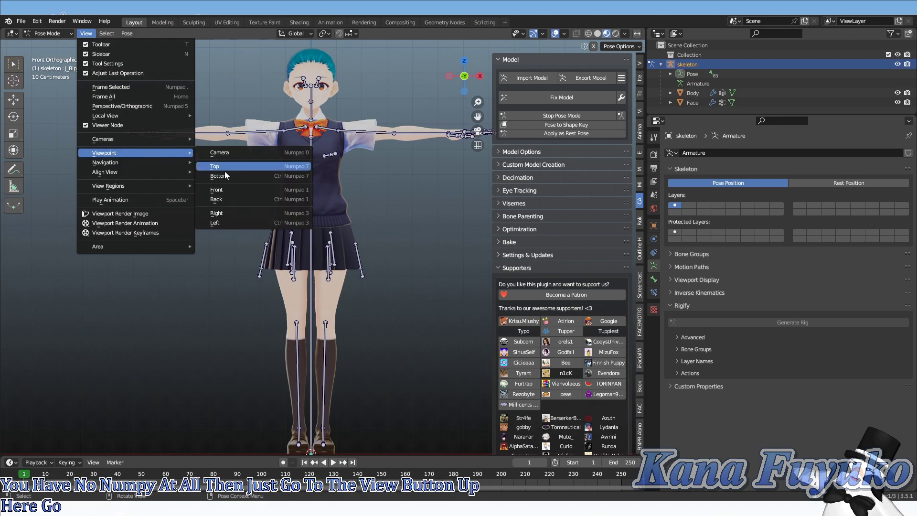
pyautogui.click(233, 191)
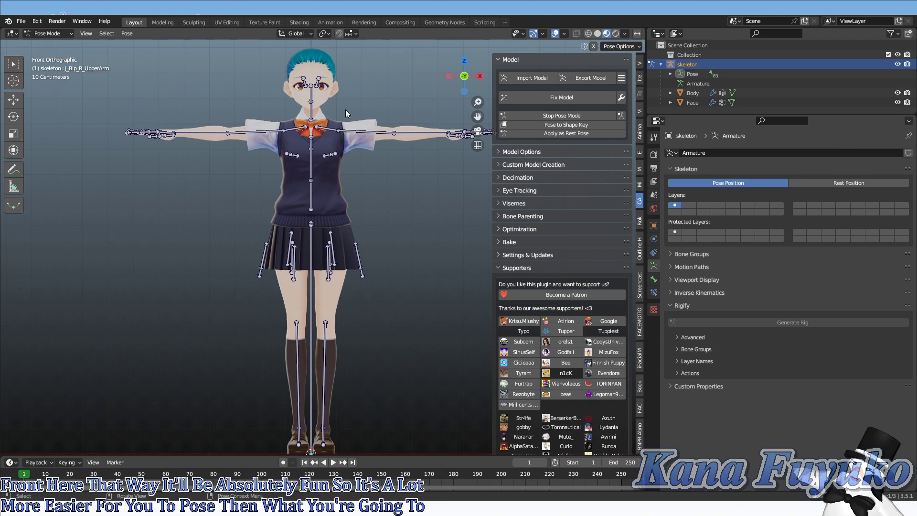
# Rotate the right upper-arm bone down to an exact -45° angle.
pyautogui.click(257, 128)
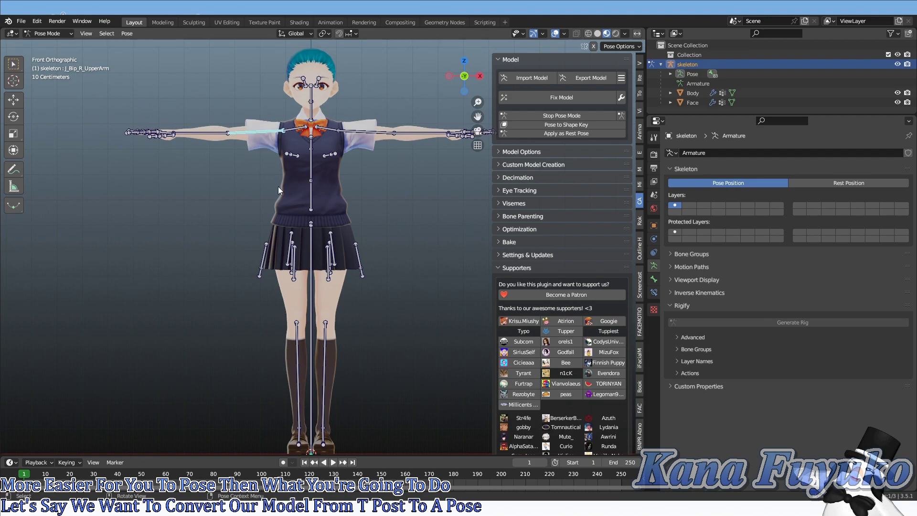
pyautogui.press('r')
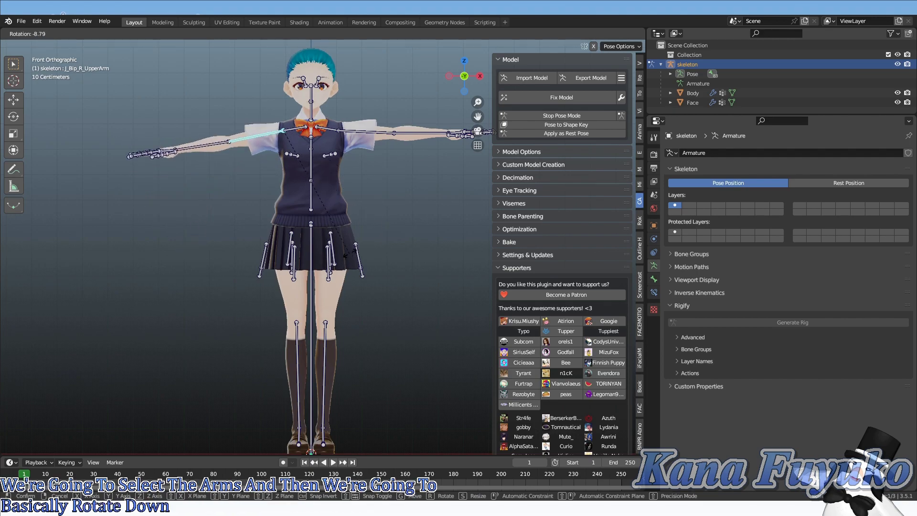
pyautogui.click(320, 161)
pyautogui.press('r')
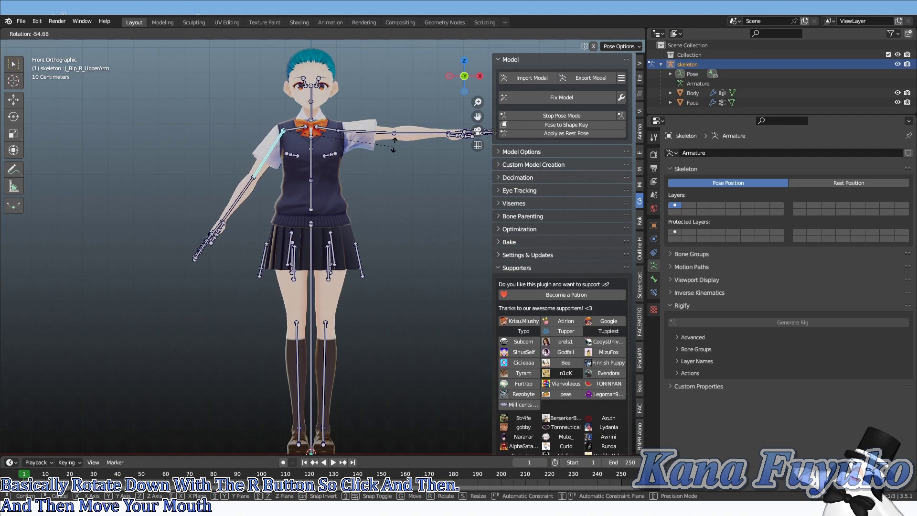
pyautogui.click(389, 160)
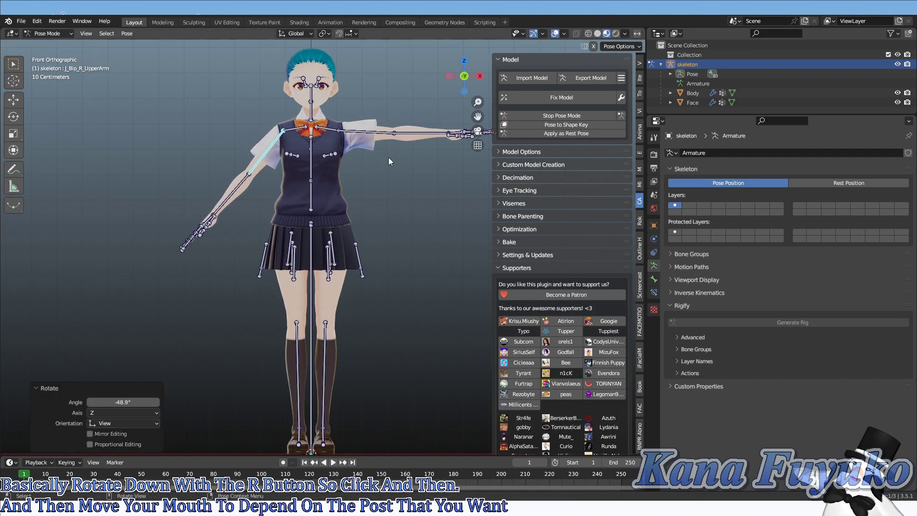
pyautogui.click(123, 402)
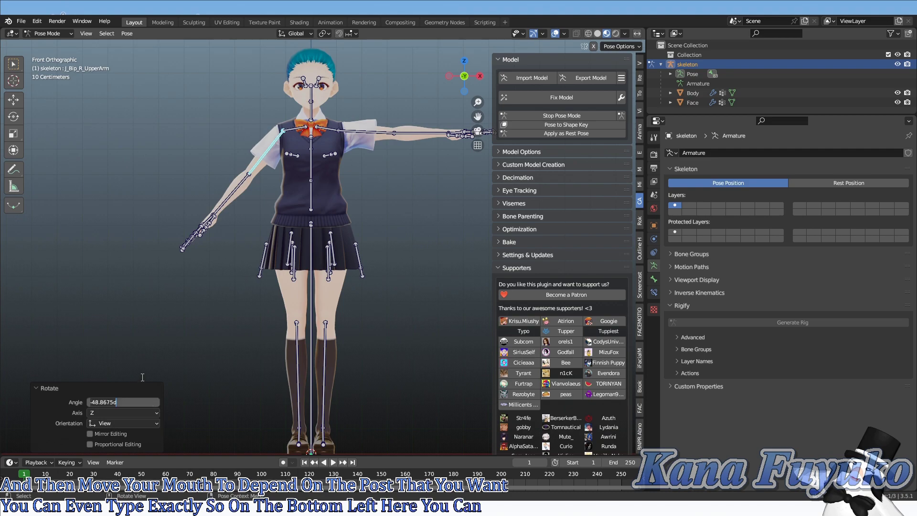
pyautogui.write('-45')
pyautogui.press('Return')
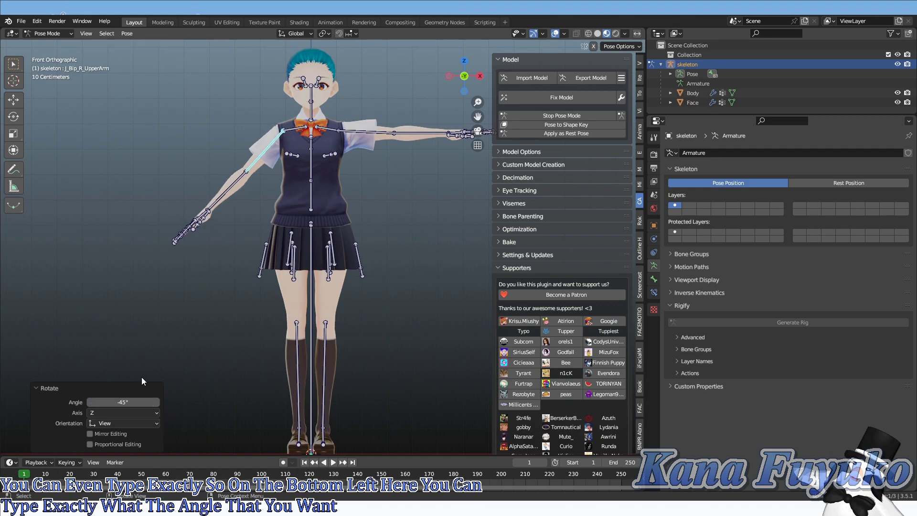
# Lower the left upper arm J_Bip_L_UpperArm by exactly 45°, then select all bones.
pyautogui.click(364, 135)
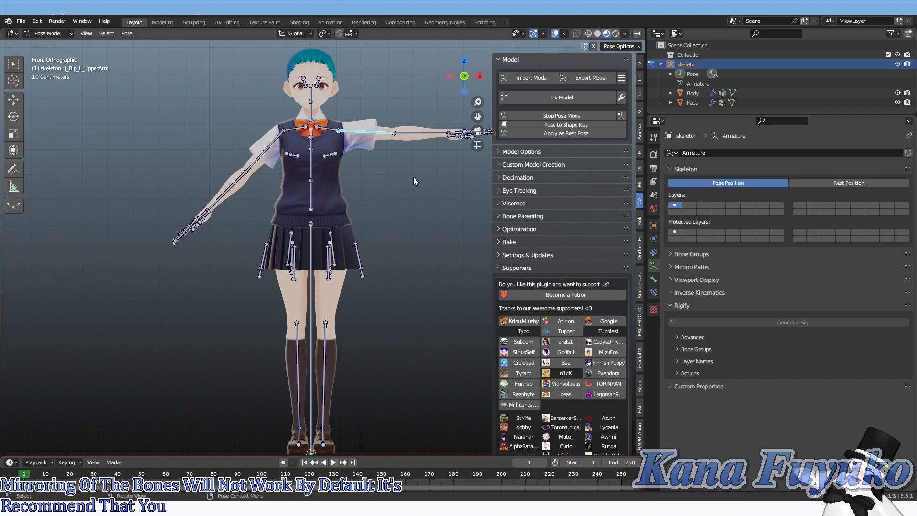
pyautogui.click(654, 279)
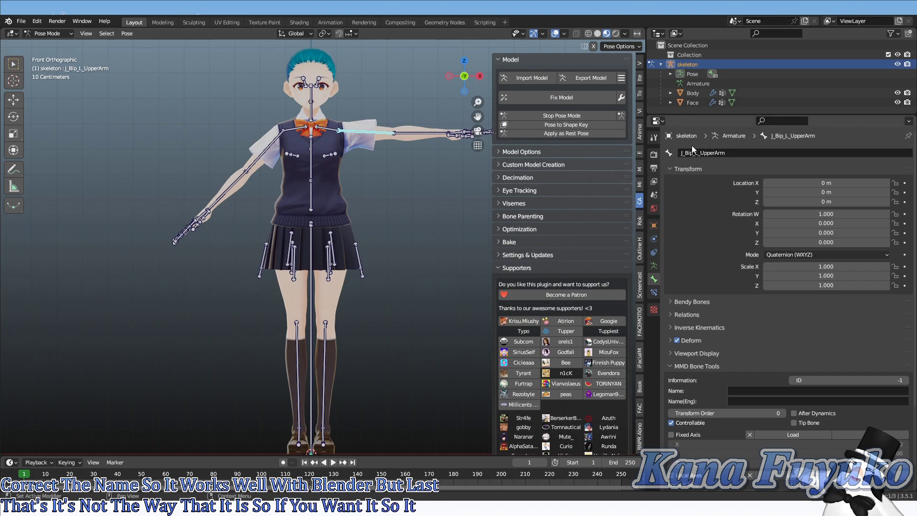
pyautogui.press('r')
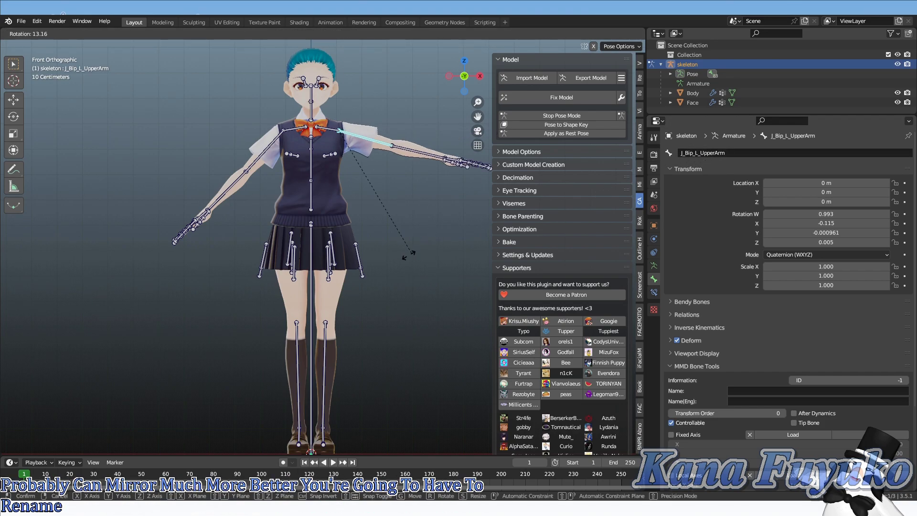
pyautogui.click(410, 254)
pyautogui.click(113, 402)
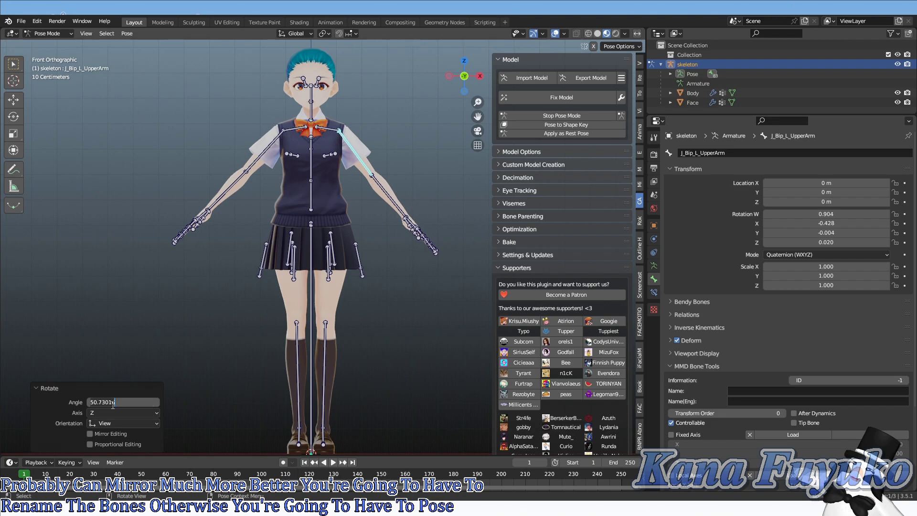
pyautogui.write('45')
pyautogui.press('Return')
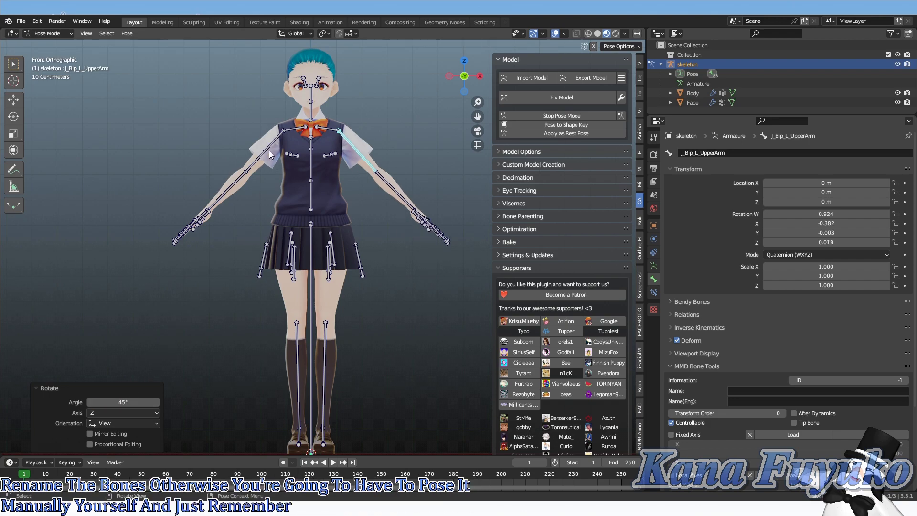
pyautogui.click(394, 274)
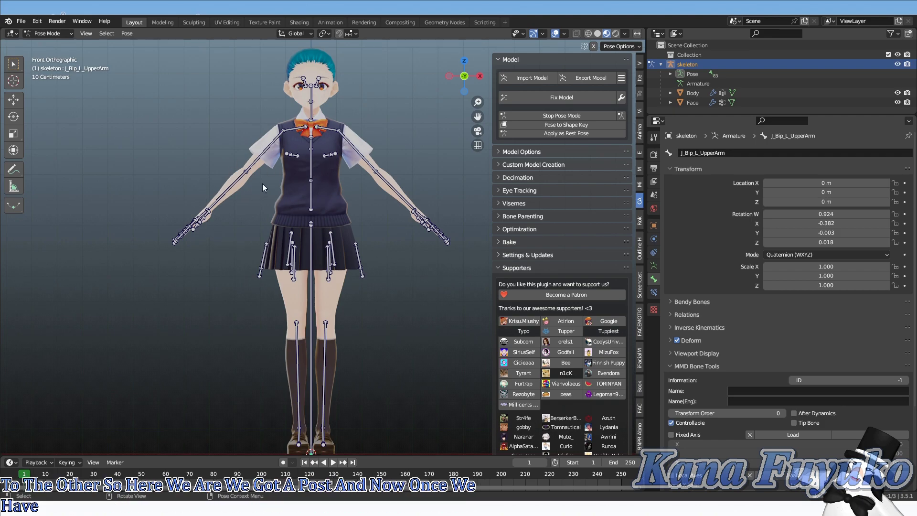
pyautogui.press('a')
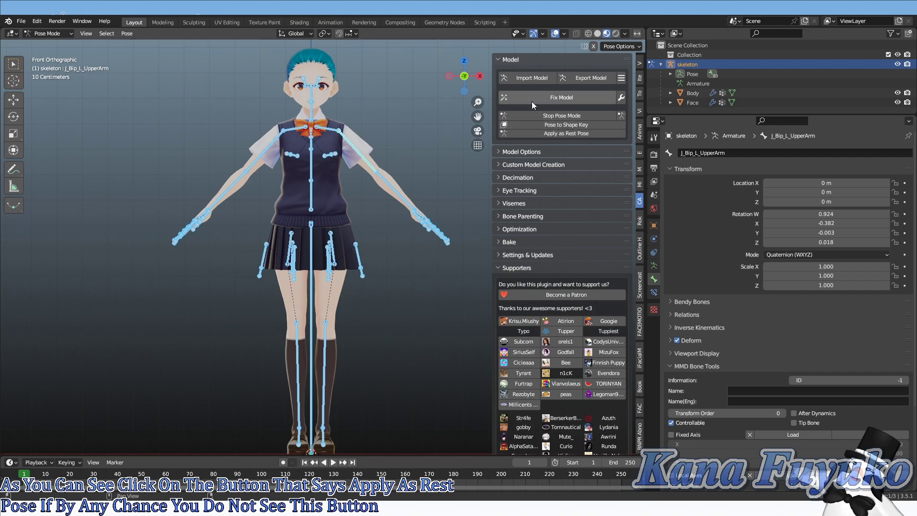
# Apply the 45° arms-down A-pose as the rest pose with Cats' Apply as Rest Pose.
pyautogui.click(543, 153)
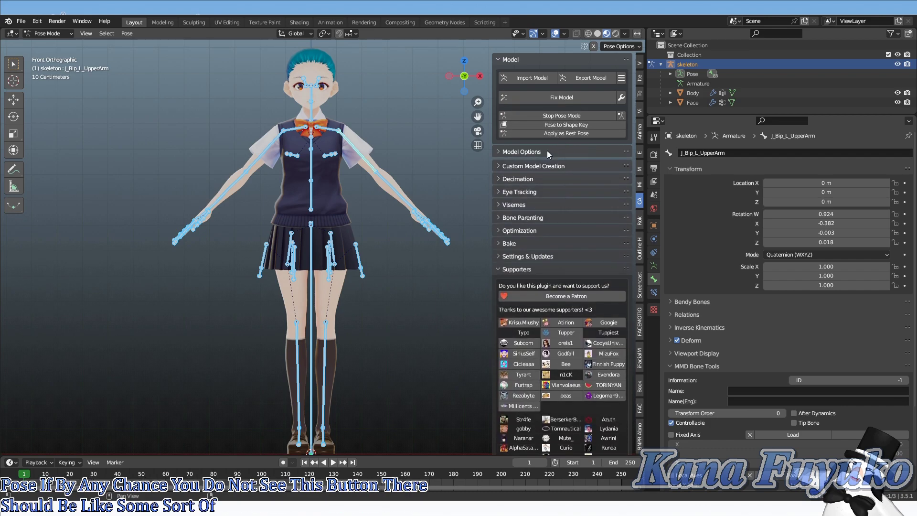
pyautogui.click(574, 134)
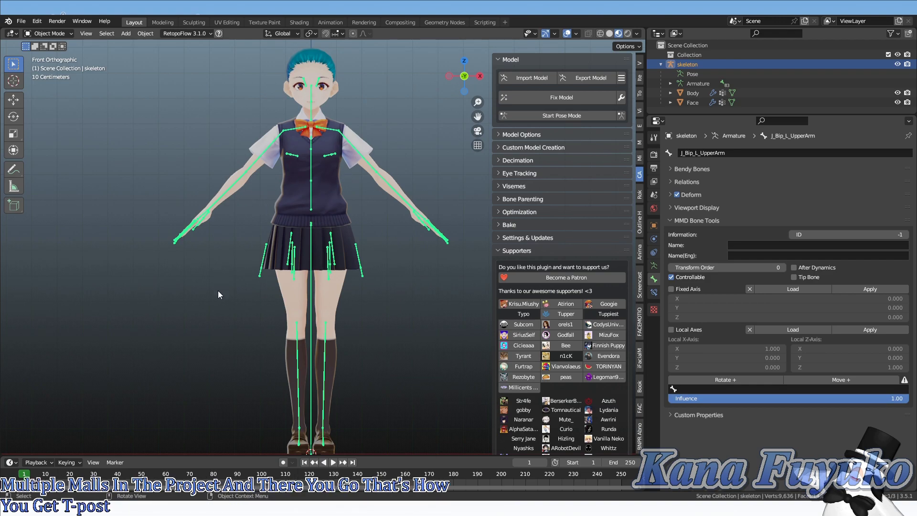
# Reselect the skeleton armature and switch it into Pose Mode.
pyautogui.click(204, 284)
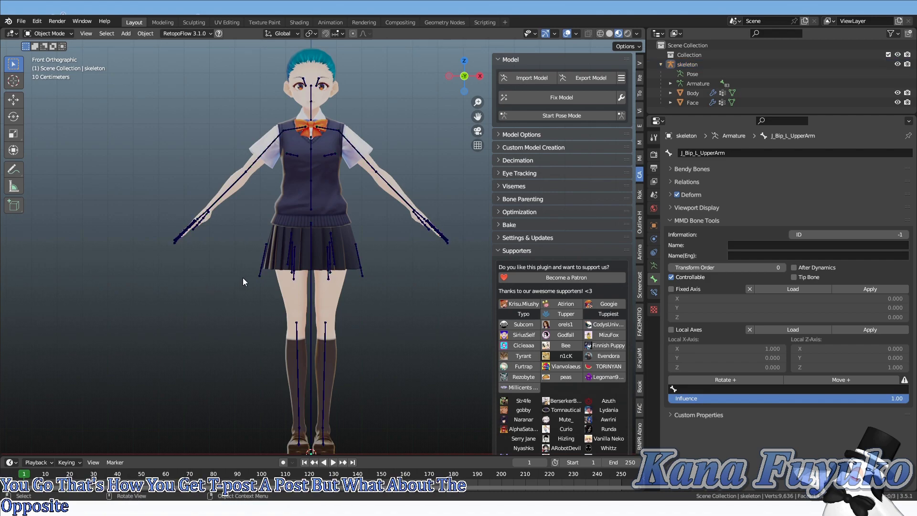
pyautogui.click(257, 276)
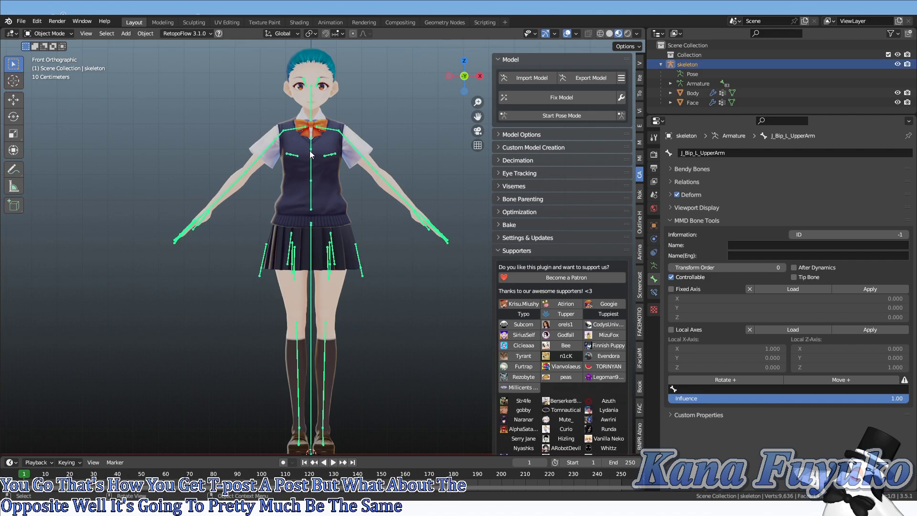
pyautogui.click(57, 33)
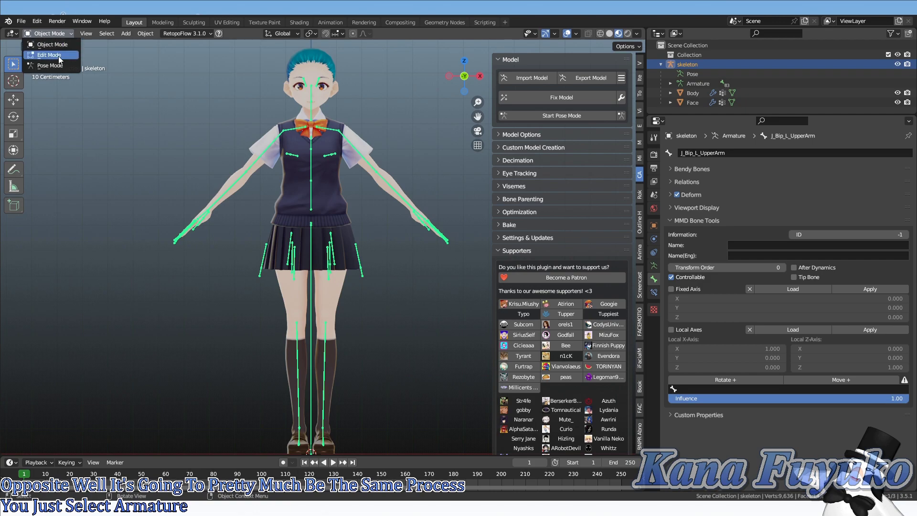
pyautogui.click(49, 66)
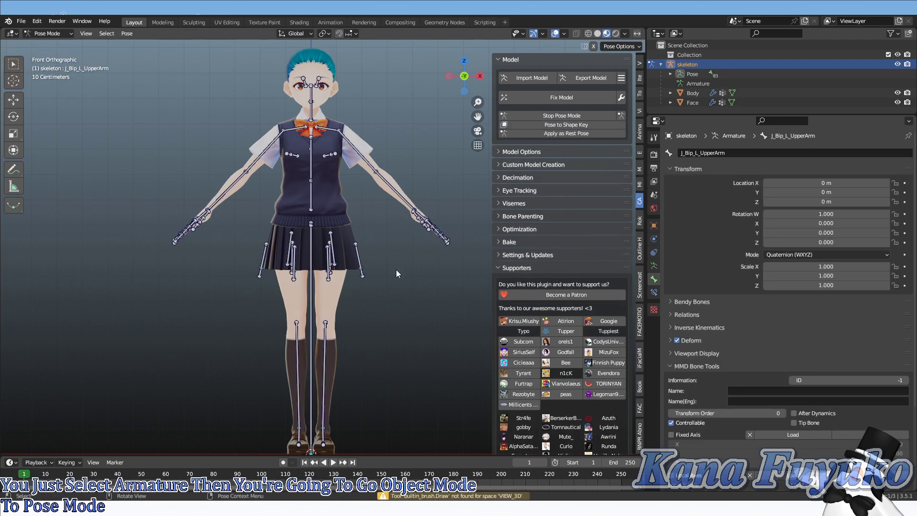
# Raise the right upper arm back up with an exact 45° rotation.
pyautogui.click(266, 147)
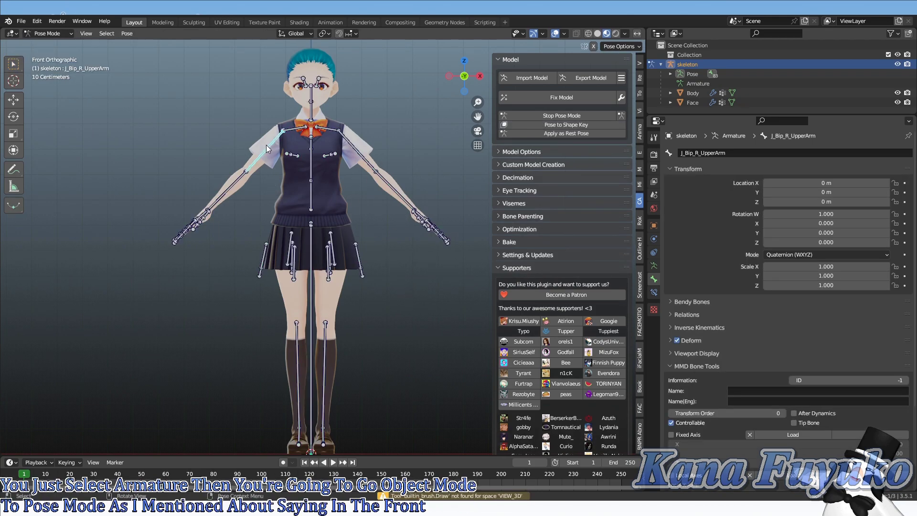
pyautogui.press('r')
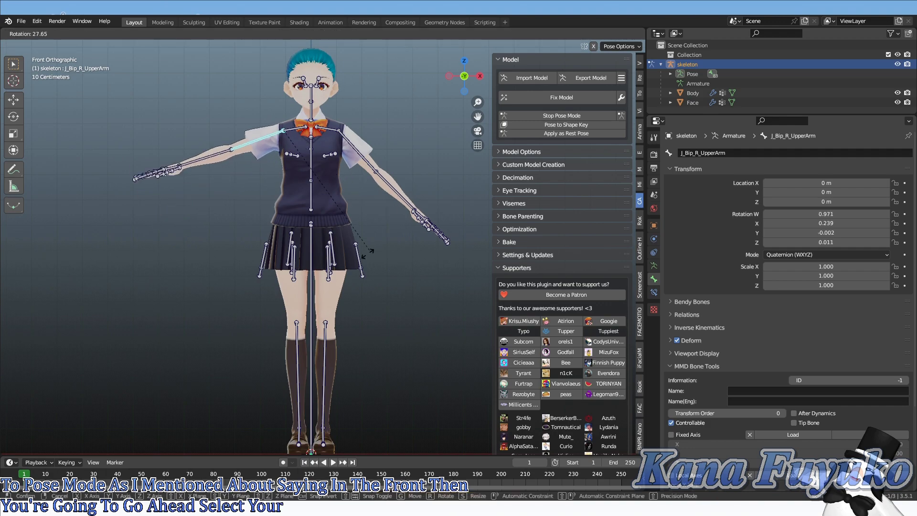
pyautogui.click(332, 278)
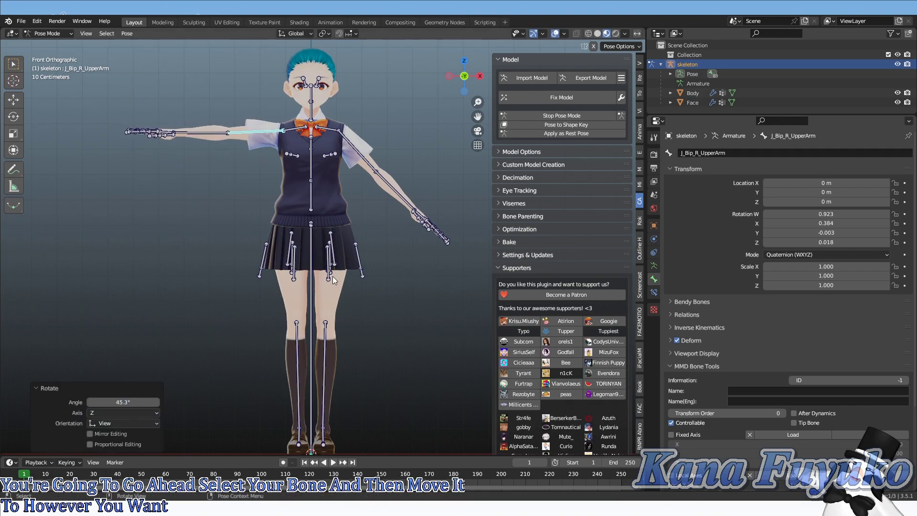
pyautogui.click(128, 402)
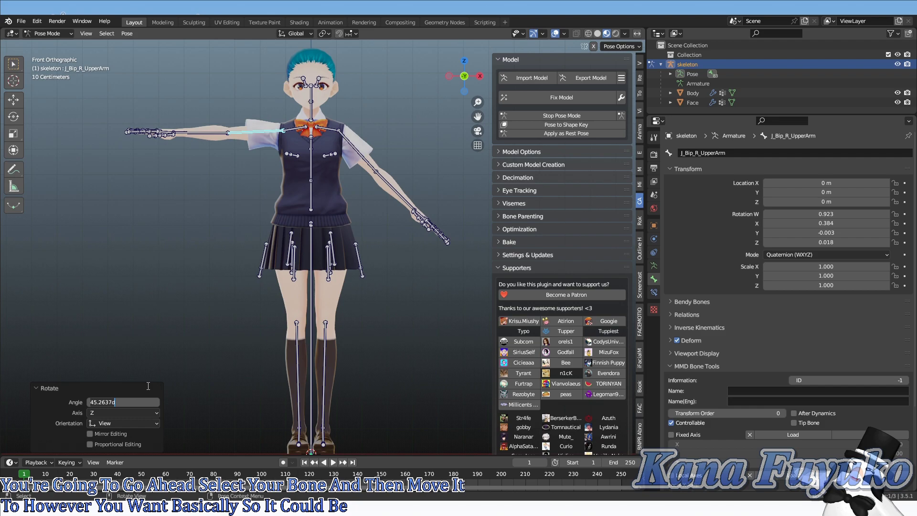
pyautogui.press('BackSpace')
pyautogui.press('BackSpace')
pyautogui.press('BackSpace')
pyautogui.press('BackSpace')
pyautogui.press('BackSpace')
pyautogui.press('BackSpace')
pyautogui.press('Return')
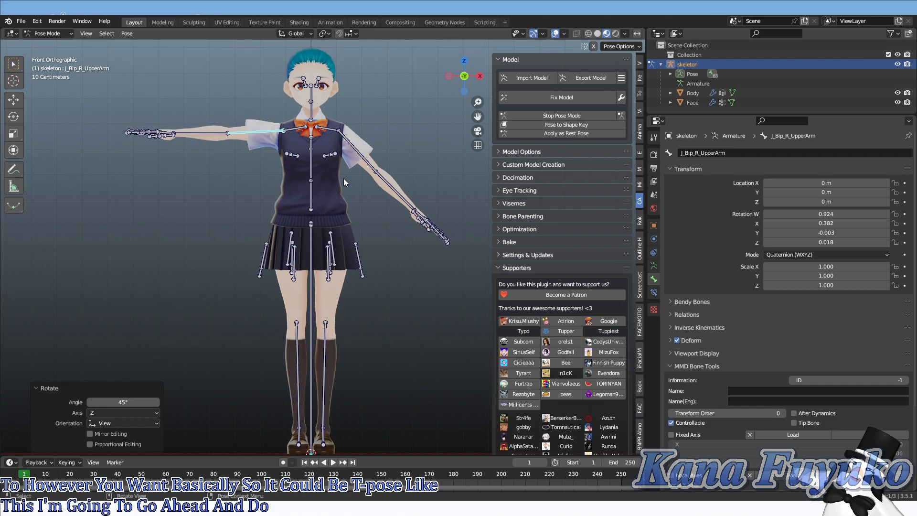
# Raise the left upper arm with an exact -45° rotation, then select all bones.
pyautogui.click(356, 155)
pyautogui.press('r')
pyautogui.click(454, 219)
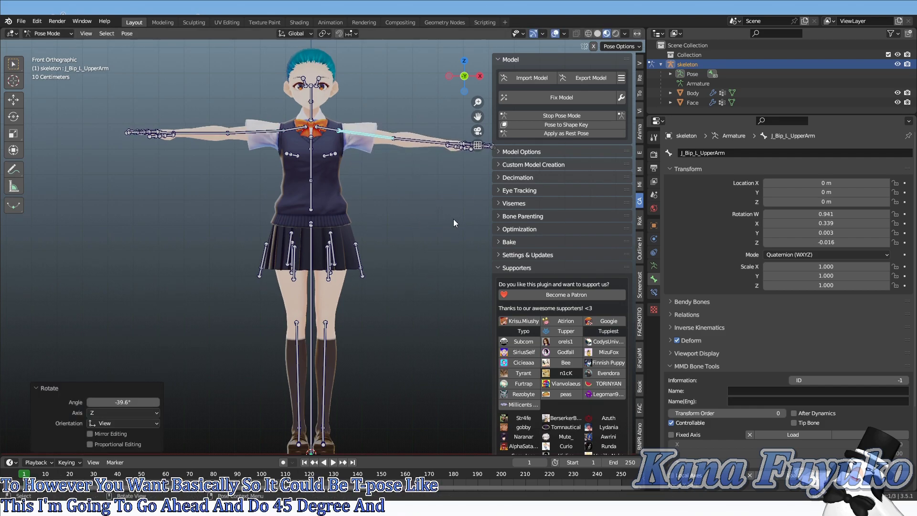
pyautogui.click(123, 402)
pyautogui.press('BackSpace')
pyautogui.press('BackSpace')
pyautogui.press('BackSpace')
pyautogui.press('BackSpace')
pyautogui.press('BackSpace')
pyautogui.press('BackSpace')
pyautogui.press('BackSpace')
pyautogui.press('BackSpace')
pyautogui.write('45')
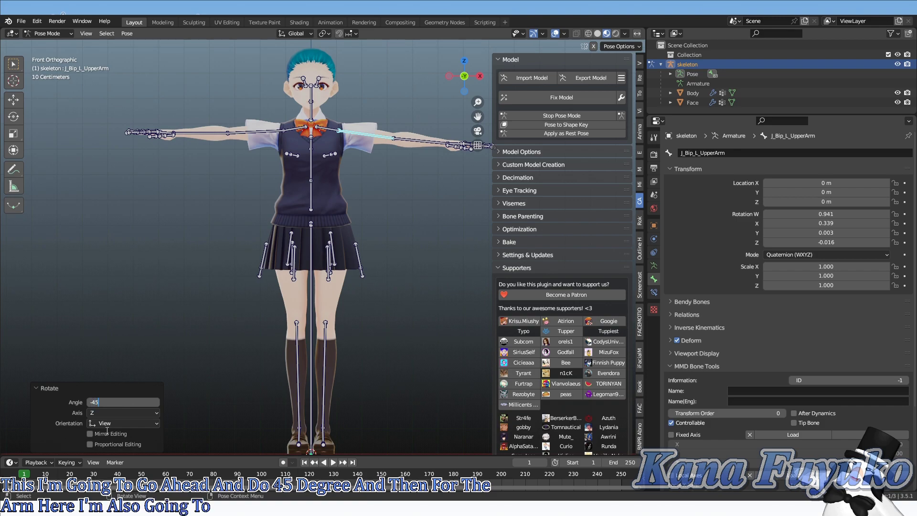
pyautogui.press('Return')
pyautogui.press('a')
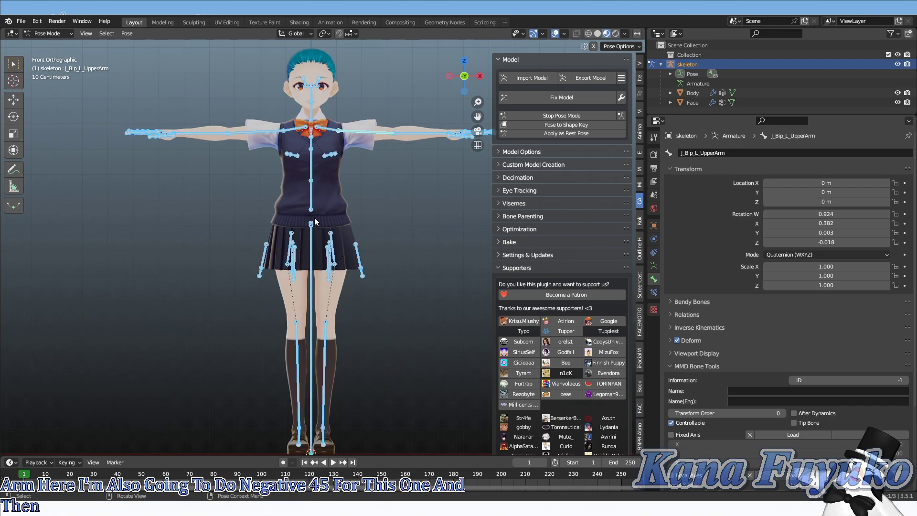
# Apply the T-pose as the new rest pose via Cats and open the interaction mode list.
pyautogui.click(577, 133)
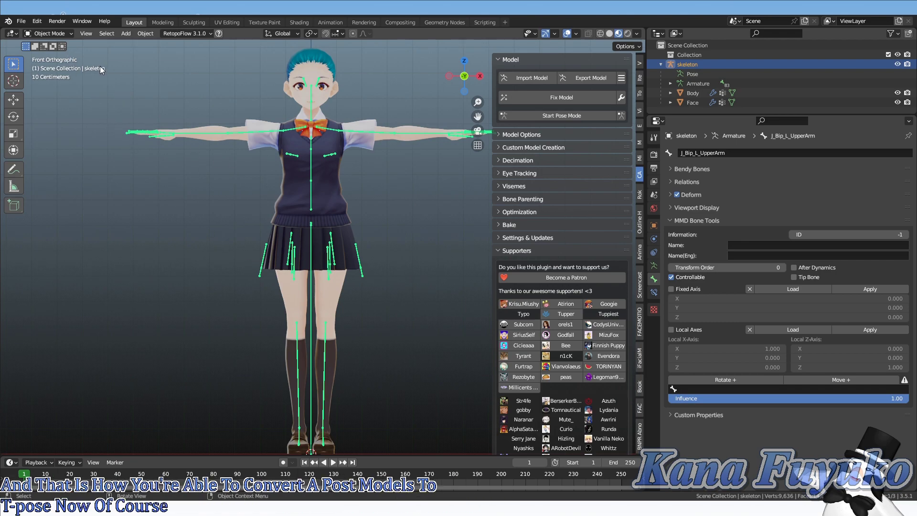
pyautogui.click(69, 36)
pyautogui.click(67, 61)
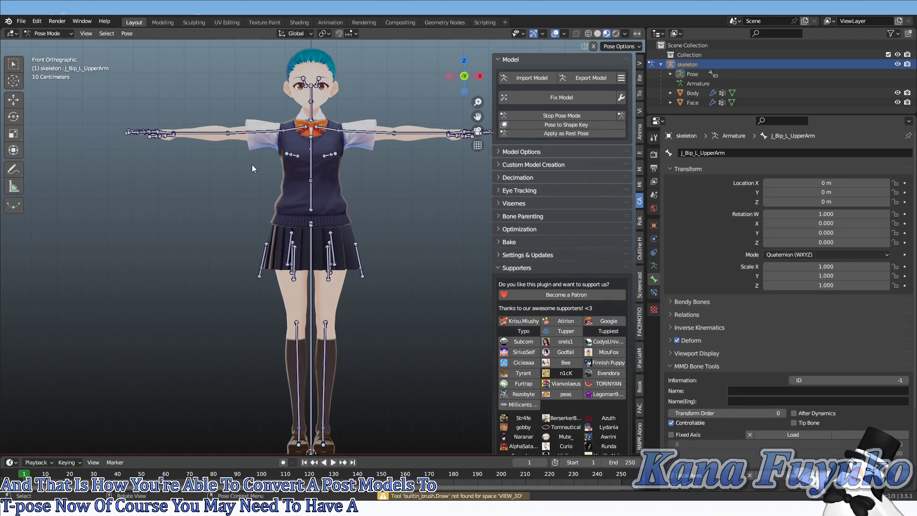
pyautogui.click(254, 136)
pyautogui.press('r')
pyautogui.click(382, 136)
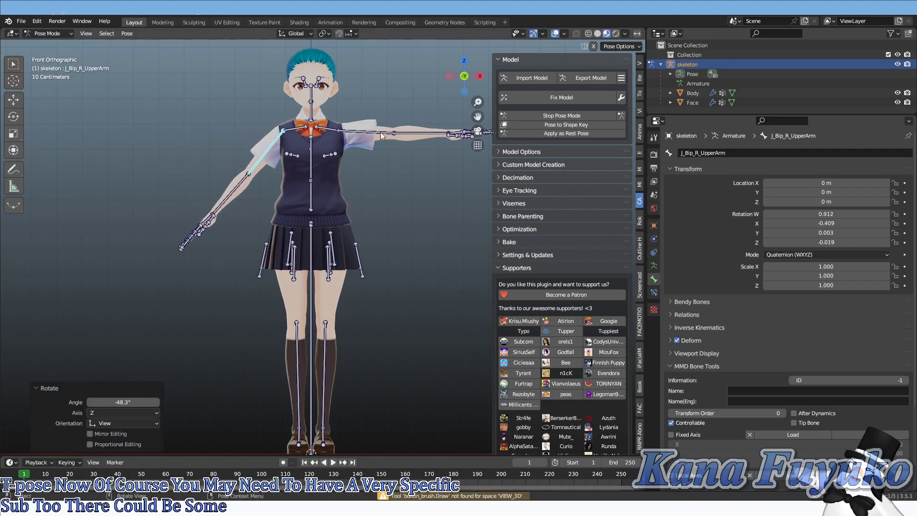
pyautogui.click(383, 136)
pyautogui.press('r')
pyautogui.click(234, 188)
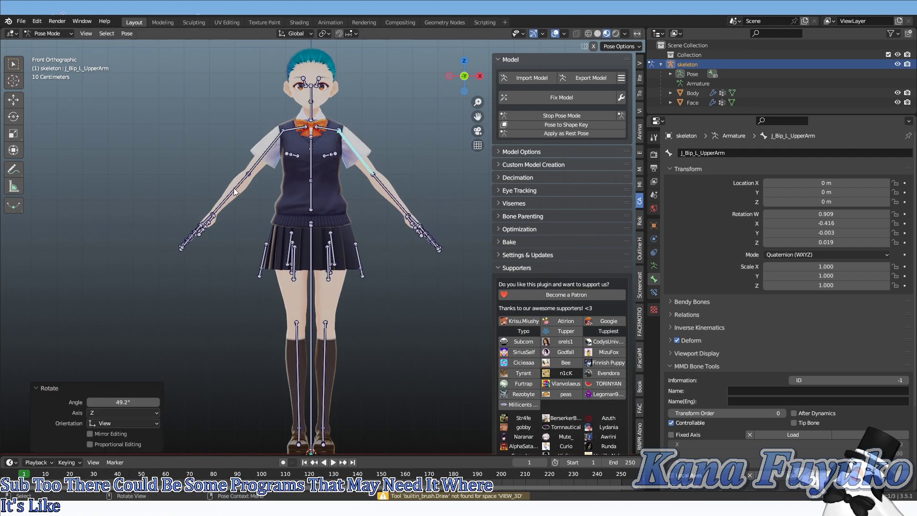
pyautogui.click(234, 188)
pyautogui.moveTo(213, 237); pyautogui.dragTo(393, 301, button='middle')
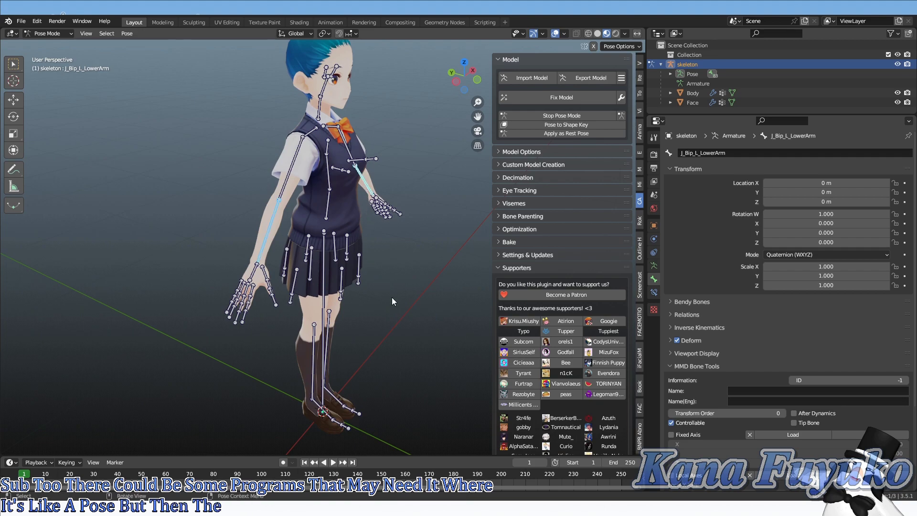
pyautogui.press('r')
pyautogui.press('x')
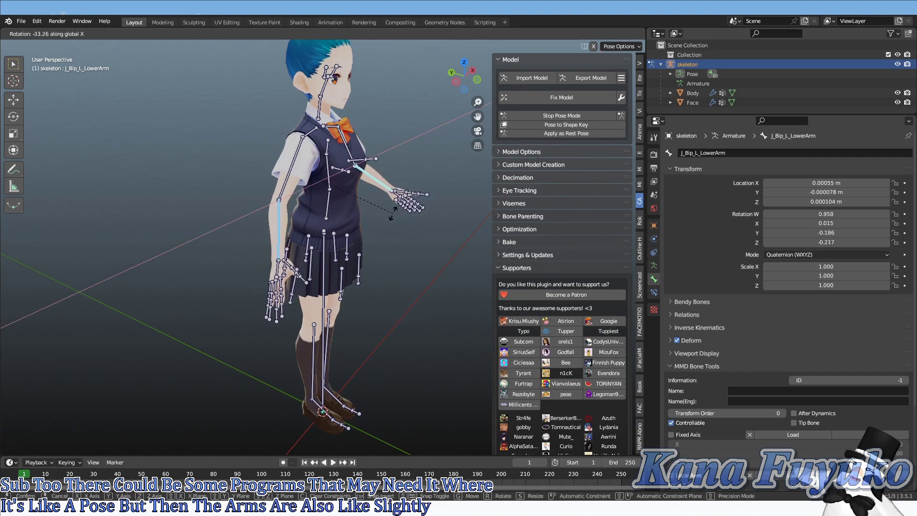
pyautogui.click(392, 212)
pyautogui.moveTo(363, 258); pyautogui.dragTo(240, 260, button='middle')
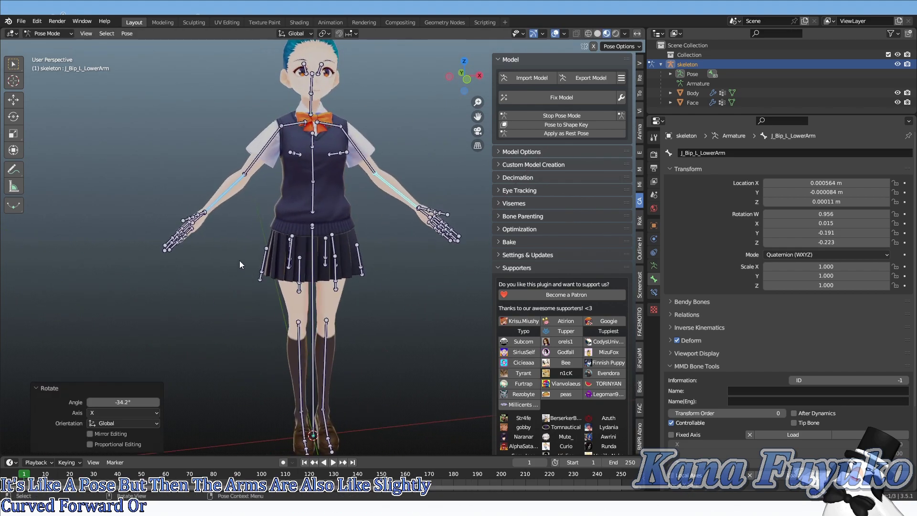
pyautogui.click(248, 163)
pyautogui.press('KP_1')
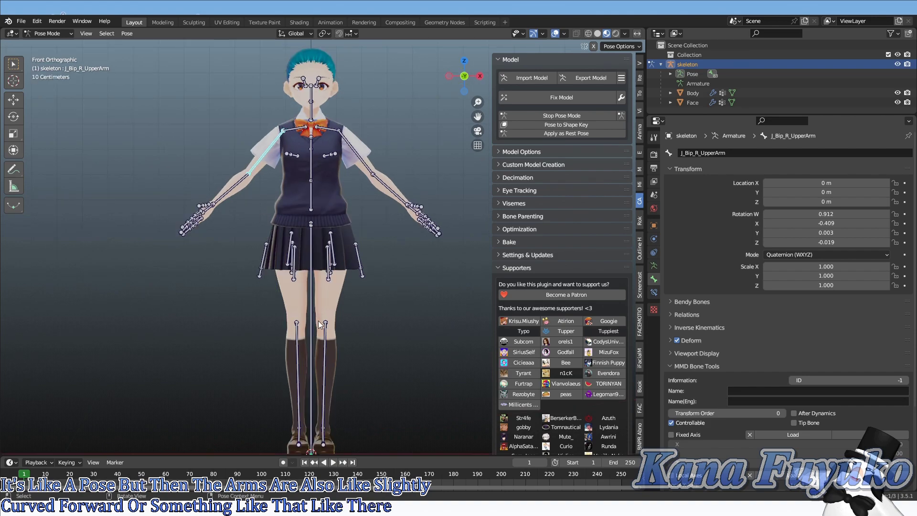
pyautogui.press('r')
pyautogui.click(361, 276)
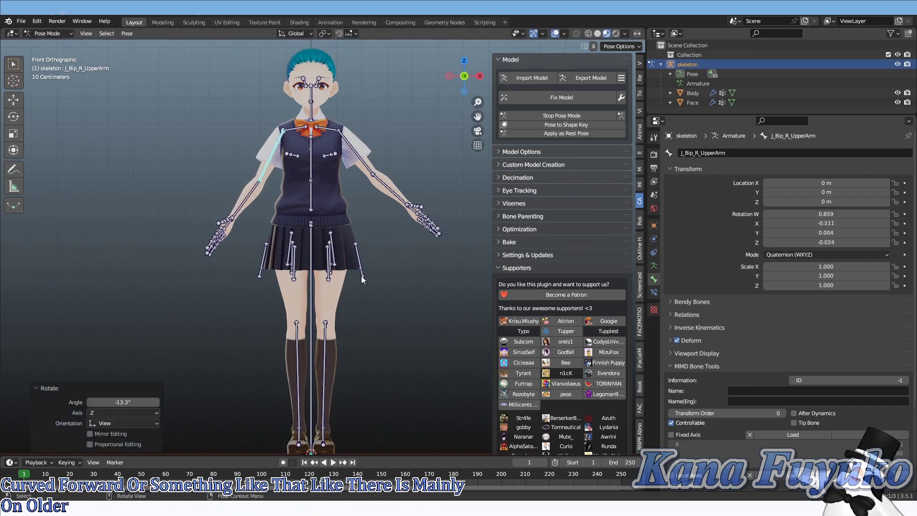
pyautogui.click(355, 138)
pyautogui.press('r')
pyautogui.click(358, 235)
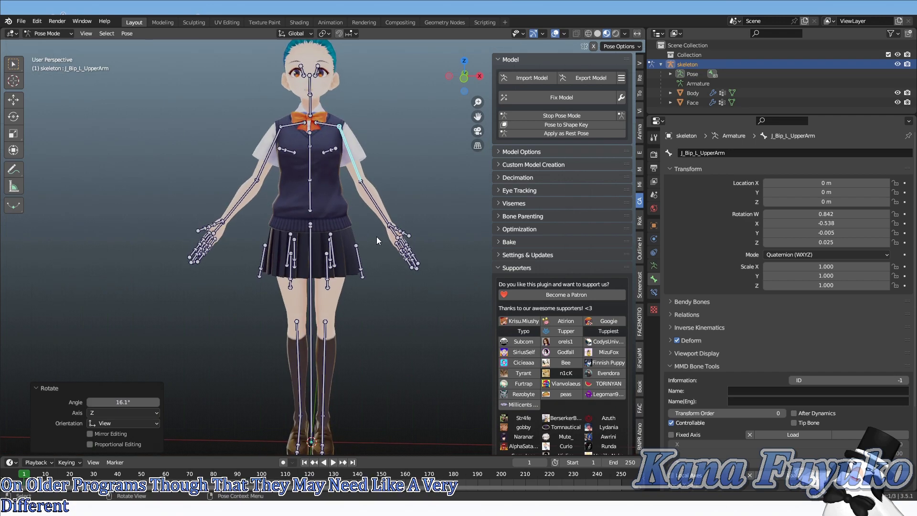
pyautogui.press('r')
pyautogui.click(317, 258)
pyautogui.moveTo(317, 258); pyautogui.dragTo(225, 151, button='middle')
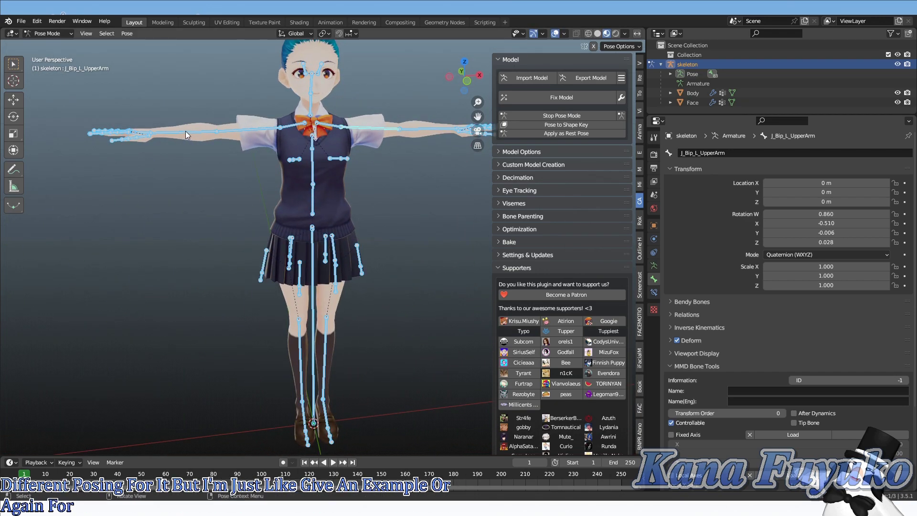
# Lower the right upper arm about 56° and rotate the right shoulder bone.
pyautogui.click(229, 132)
pyautogui.press('KP_1')
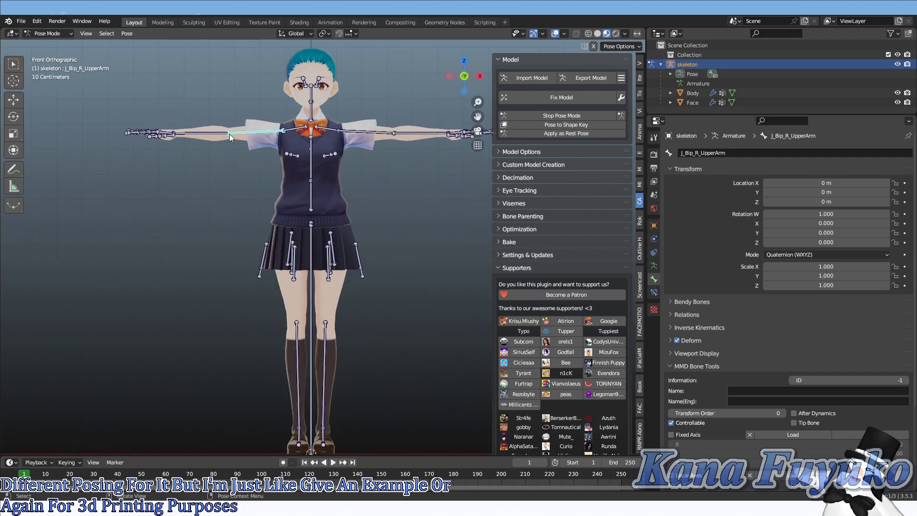
pyautogui.press('r')
pyautogui.click(257, 193)
pyautogui.moveTo(257, 193); pyautogui.dragTo(325, 228, button='middle')
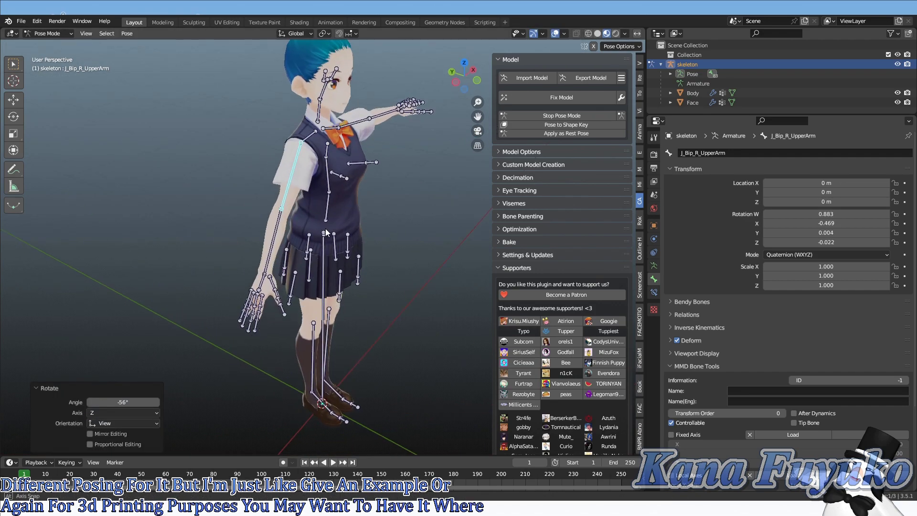
pyautogui.click(306, 132)
pyautogui.press('r')
pyautogui.click(342, 254)
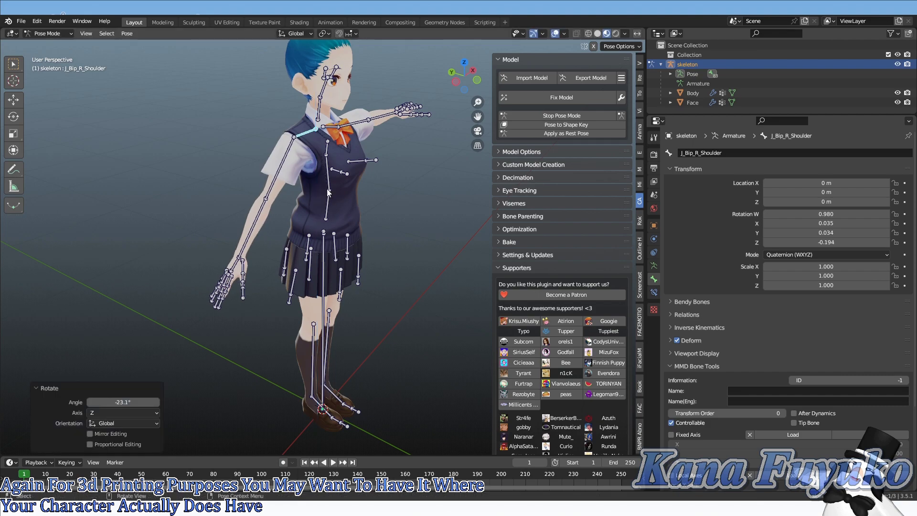
# Lower the left upper arm and bend the left forearm.
pyautogui.click(360, 116)
pyautogui.moveTo(360, 116); pyautogui.dragTo(334, 182, button='middle')
pyautogui.press('r')
pyautogui.click(425, 225)
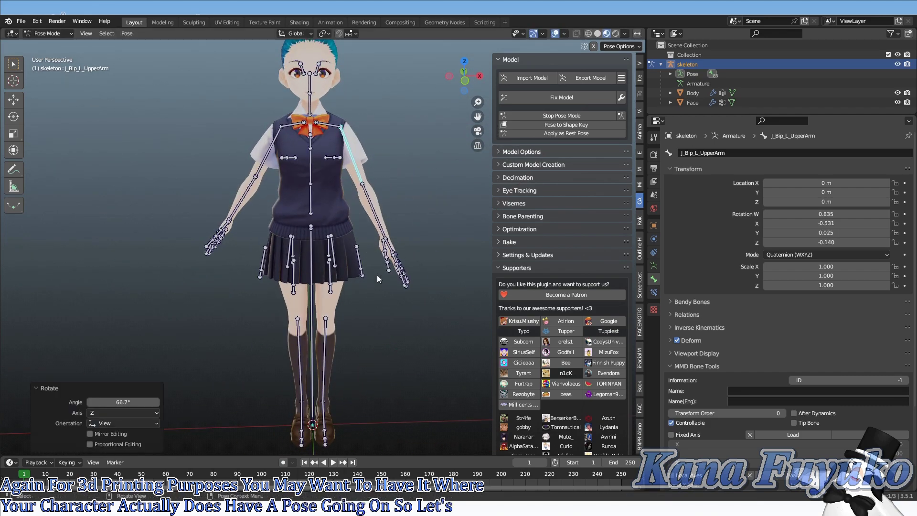
pyautogui.click(380, 223)
pyautogui.press('r')
pyautogui.click(424, 245)
pyautogui.press('r')
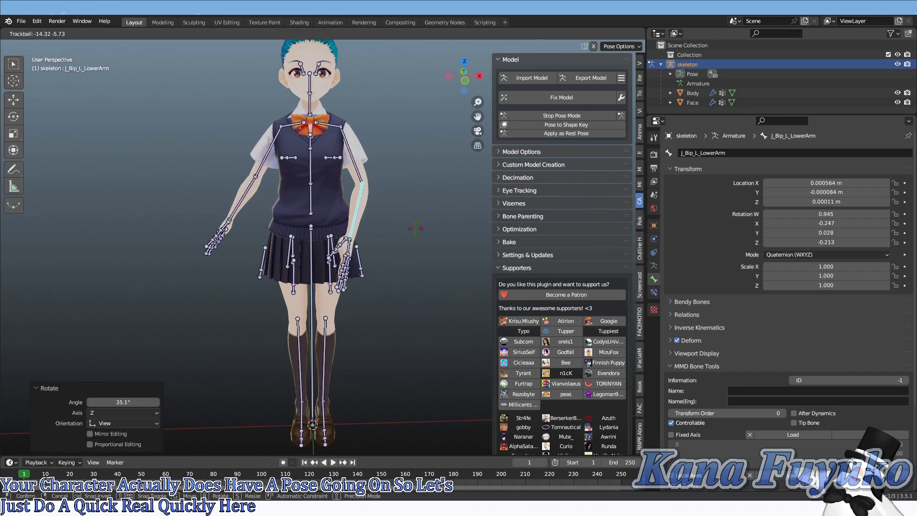
pyautogui.click(425, 242)
pyautogui.click(354, 155)
pyautogui.press('r')
pyautogui.rightClick(475, 58)
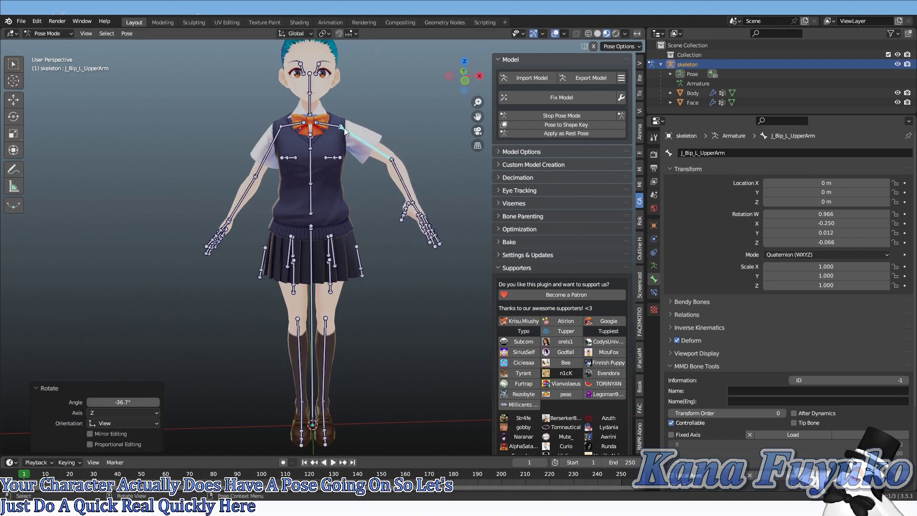
# Raise the left shoulder and bend the left forearm so the hand rests on the hip.
pyautogui.click(332, 126)
pyautogui.press('r')
pyautogui.click(422, 141)
pyautogui.click(414, 135)
pyautogui.press('r')
pyautogui.press('r')
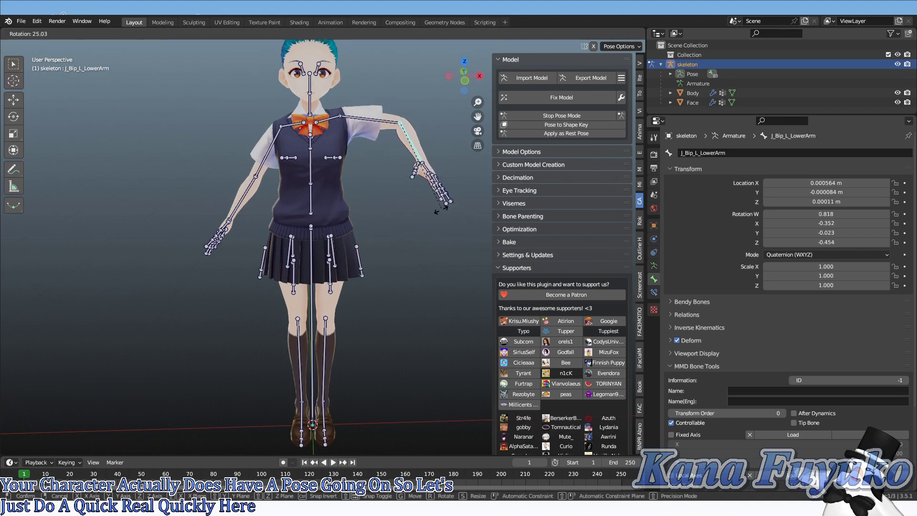
pyautogui.click(423, 236)
pyautogui.press('r')
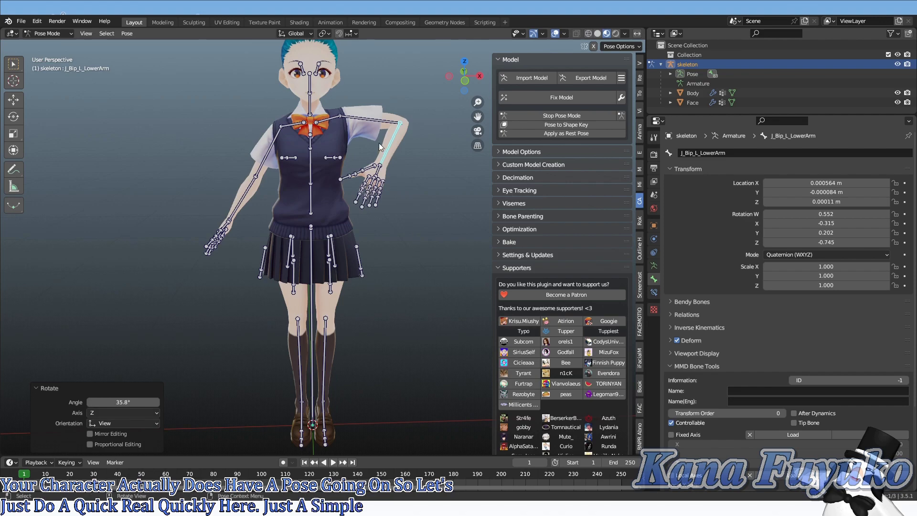
pyautogui.click(368, 170)
pyautogui.press('r')
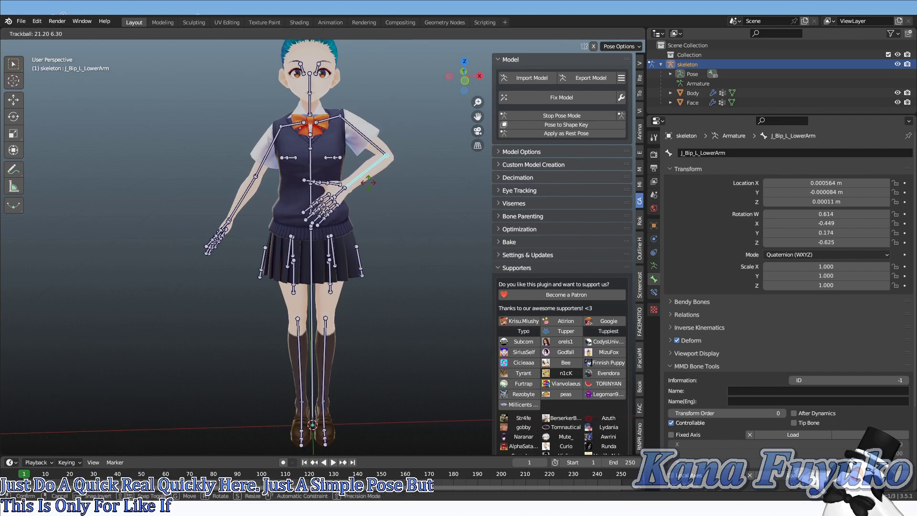
pyautogui.click(369, 185)
pyautogui.press('r')
pyautogui.press('r')
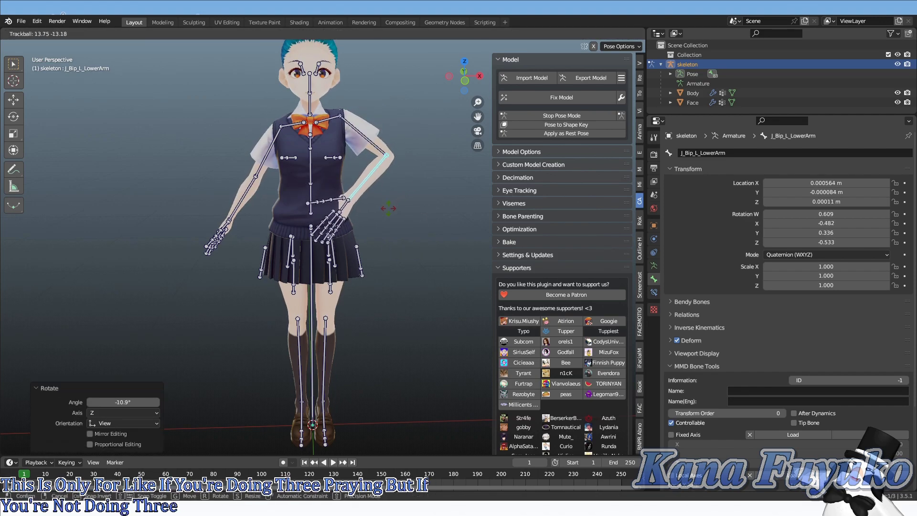
pyautogui.click(273, 225)
# Swing the right upper arm outward from the body.
pyautogui.moveTo(274, 225); pyautogui.dragTo(340, 219, button='middle')
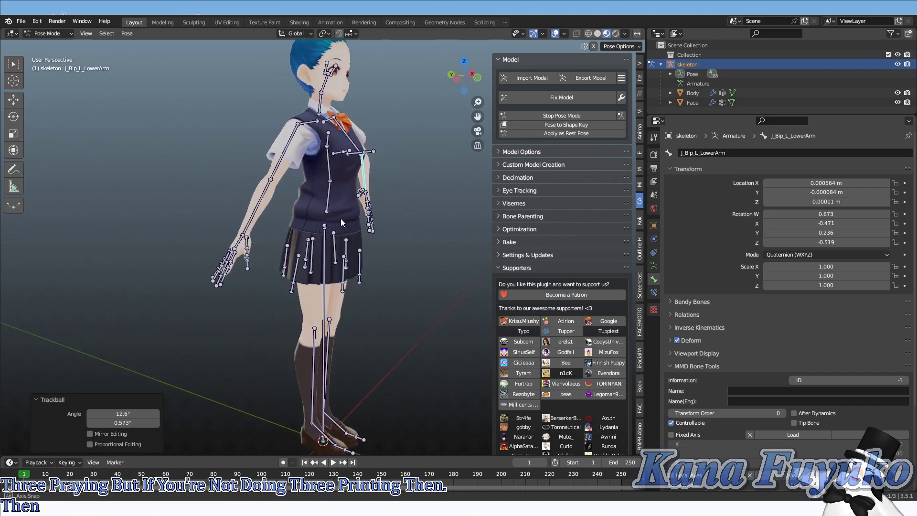
pyautogui.click(261, 194)
pyautogui.moveTo(260, 194); pyautogui.dragTo(254, 156, button='middle')
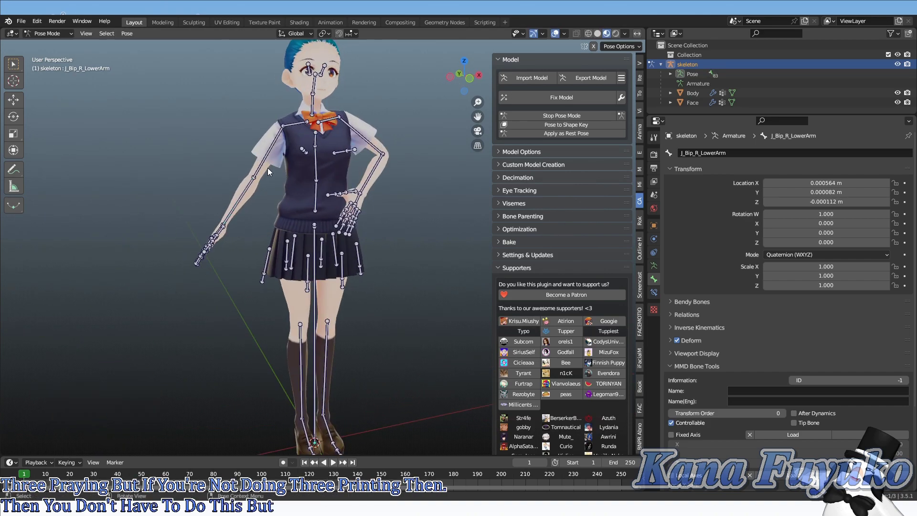
pyautogui.click(265, 166)
pyautogui.press('r')
pyautogui.click(274, 255)
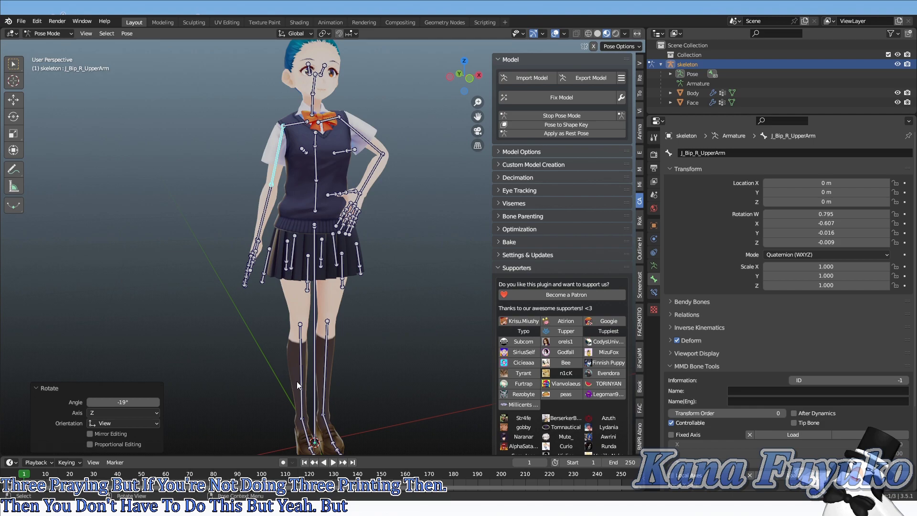
# Rotate the right upper leg outward and the left upper leg slightly.
pyautogui.click(306, 265)
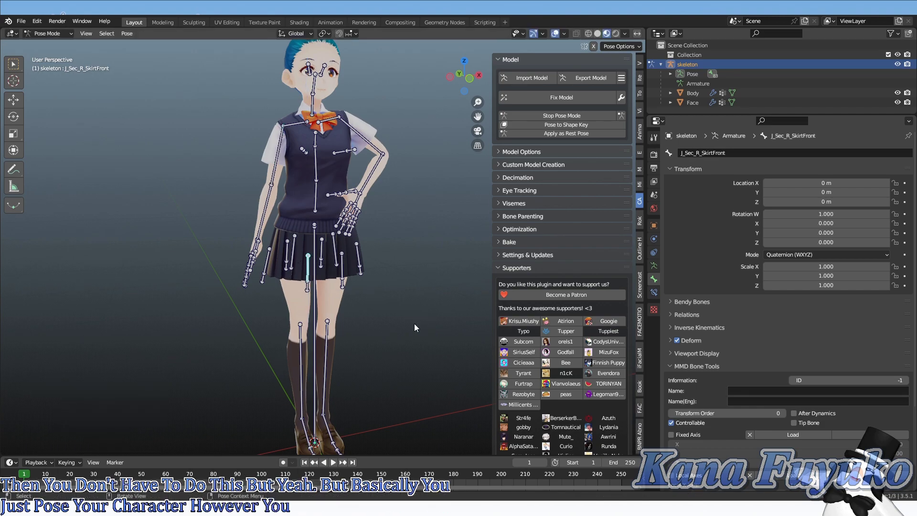
pyautogui.click(333, 246)
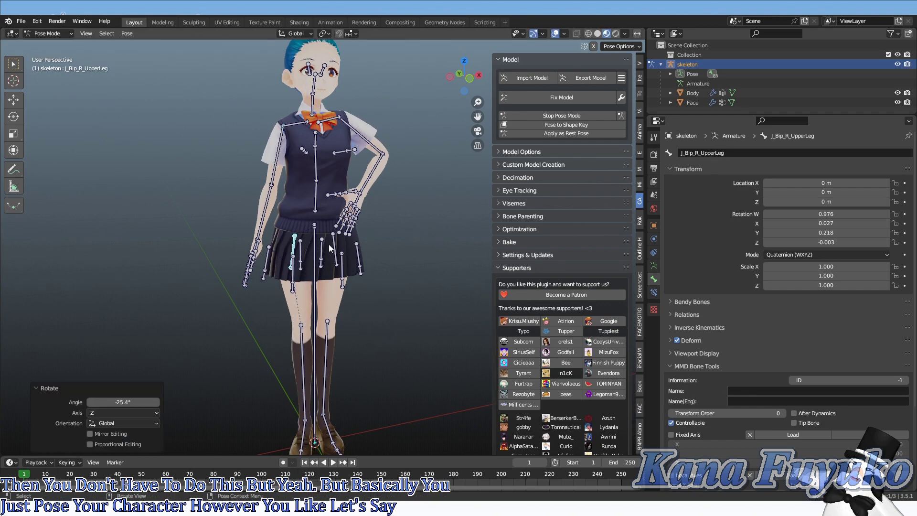
pyautogui.press('r')
pyautogui.click(404, 312)
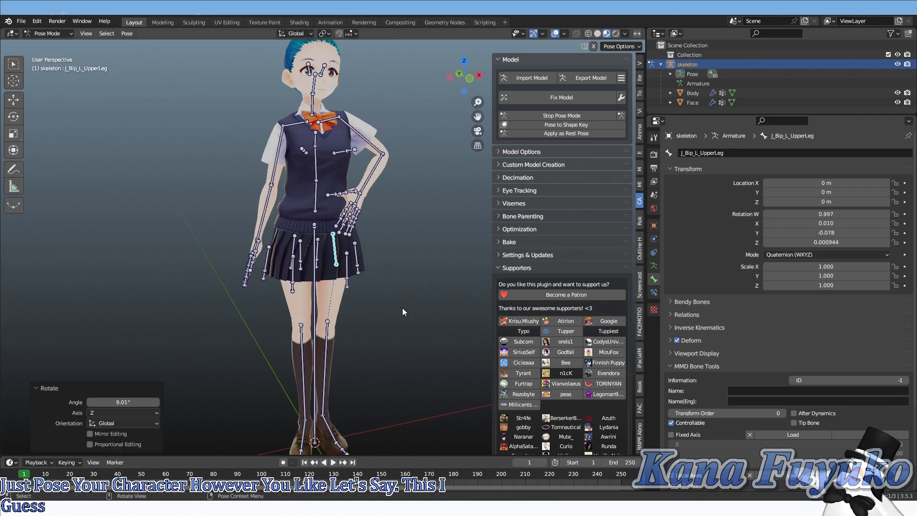
pyautogui.click(313, 106)
pyautogui.press('r')
pyautogui.click(316, 103)
# Tilt the head bone and view the whole posed character.
pyautogui.click(311, 93)
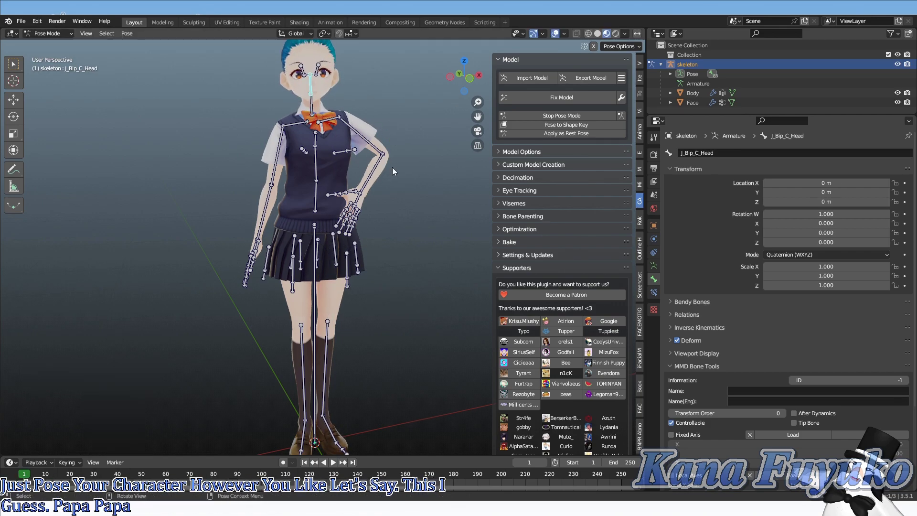
pyautogui.press('r')
pyautogui.press('r')
pyautogui.click(382, 191)
pyautogui.press('r')
pyautogui.press('r')
pyautogui.click(340, 255)
pyautogui.scroll(-2, 340, 256)
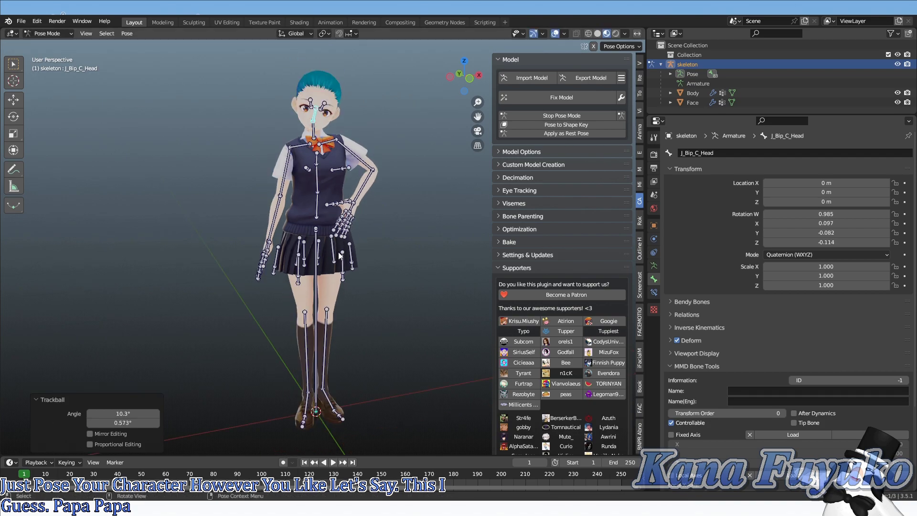
pyautogui.scroll(2, 340, 258)
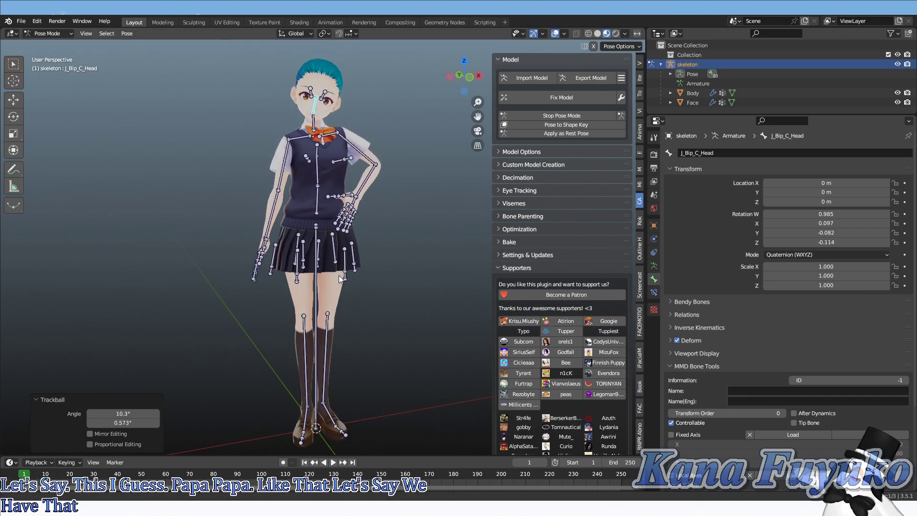
pyautogui.moveTo(339, 275); pyautogui.dragTo(340, 272, button='middle')
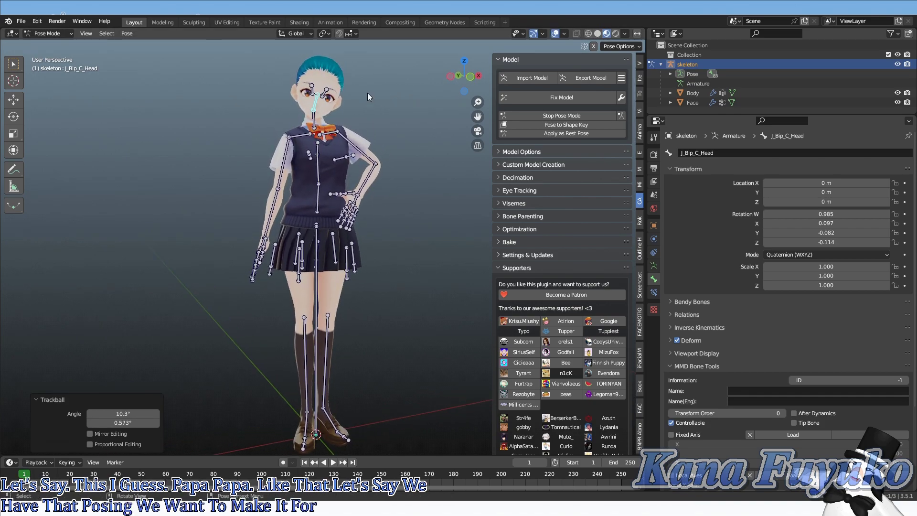
# Apply the hand-on-hip pose as rest pose, delete the skeleton armature, and select the Body mesh.
pyautogui.press('a')
pyautogui.click(555, 134)
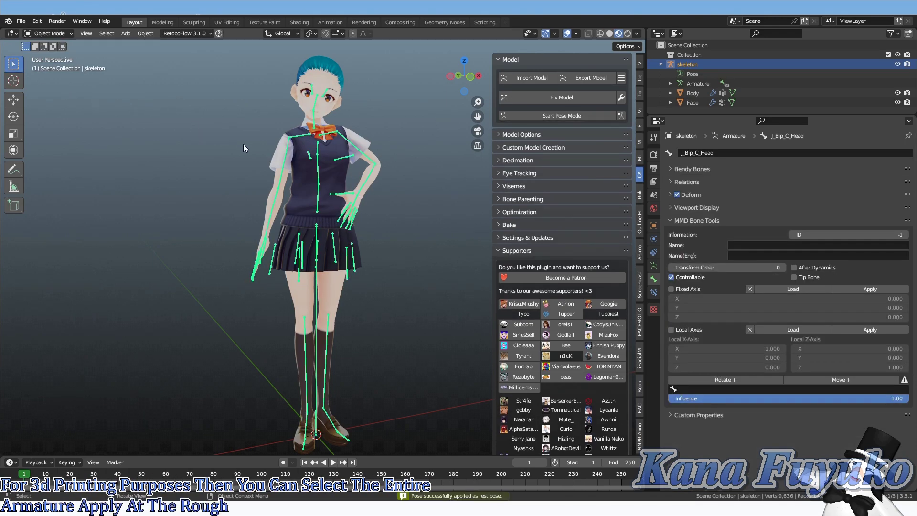
pyautogui.press('x')
pyautogui.click(375, 211)
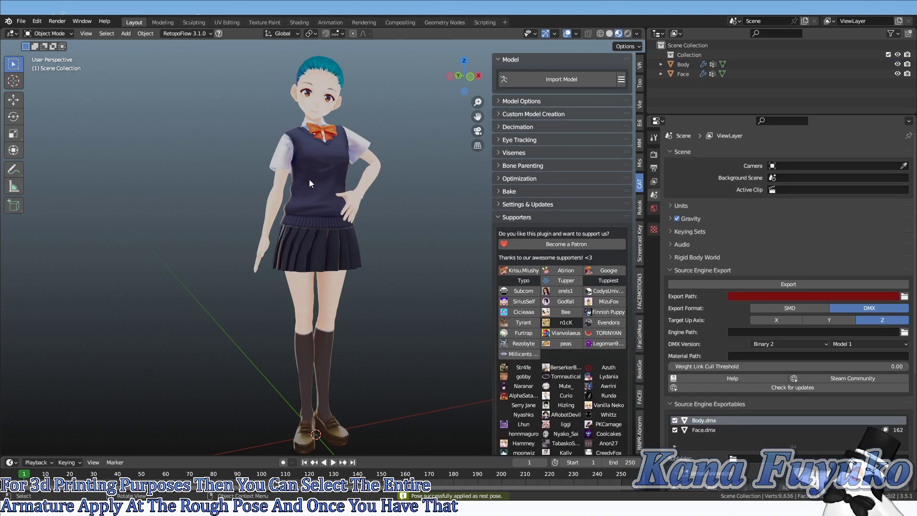
pyautogui.click(343, 206)
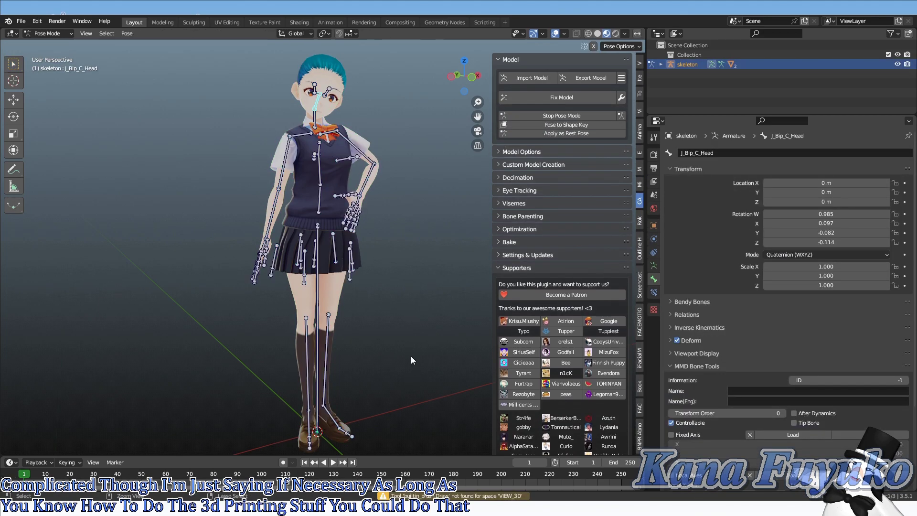
# Select all bones, clear their rotations with Alt+R back to T-pose, and deselect them.
pyautogui.press('a')
pyautogui.hotkey('alt', 'r')
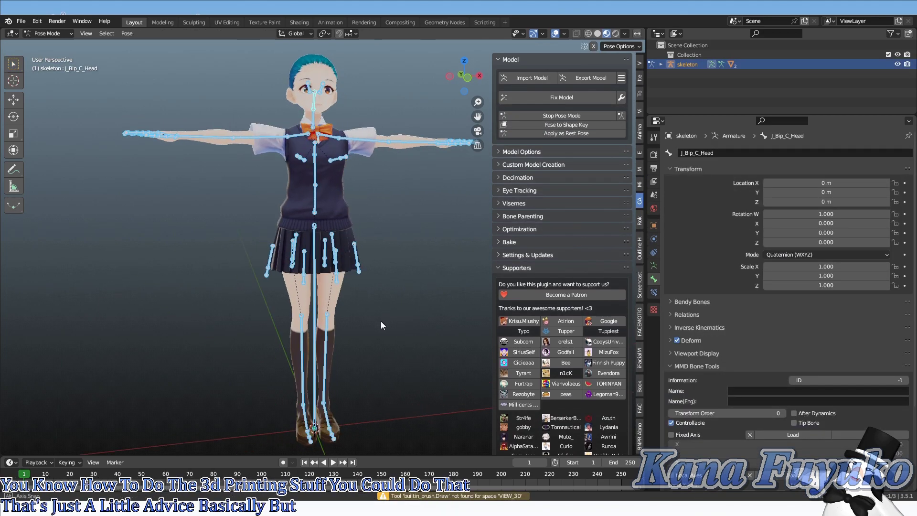
pyautogui.hotkey('alt', 'a')
pyautogui.click(54, 33)
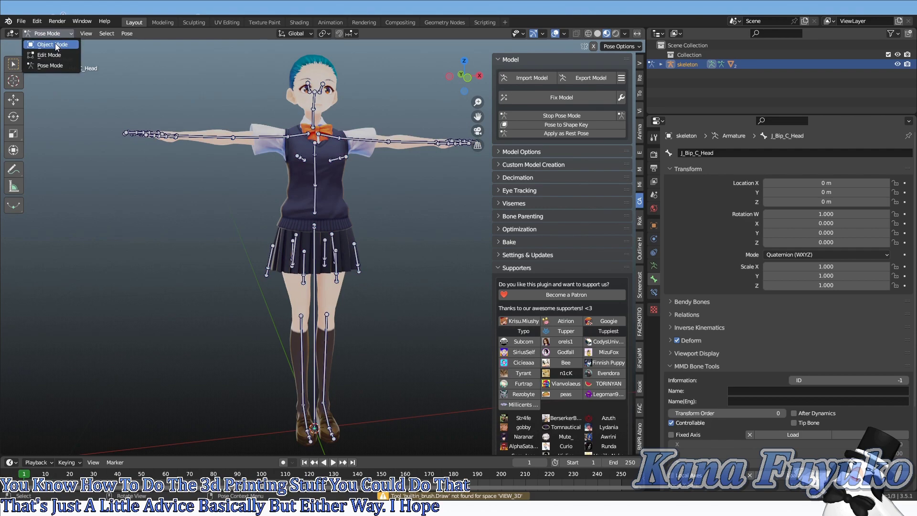
# Switch the T-posed avatar's armature from Pose Mode to Object Mode.
pyautogui.click(48, 15)
pyautogui.moveTo(283, 279); pyautogui.dragTo(337, 257, button='middle')
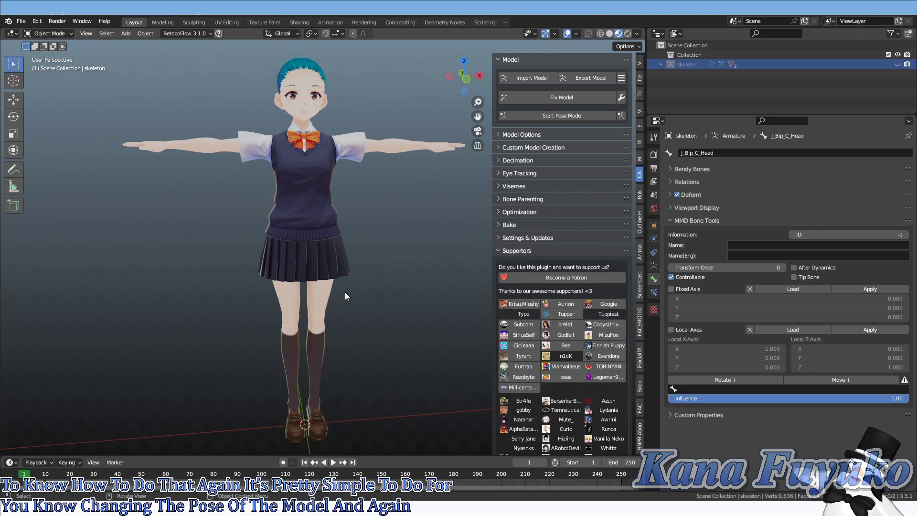